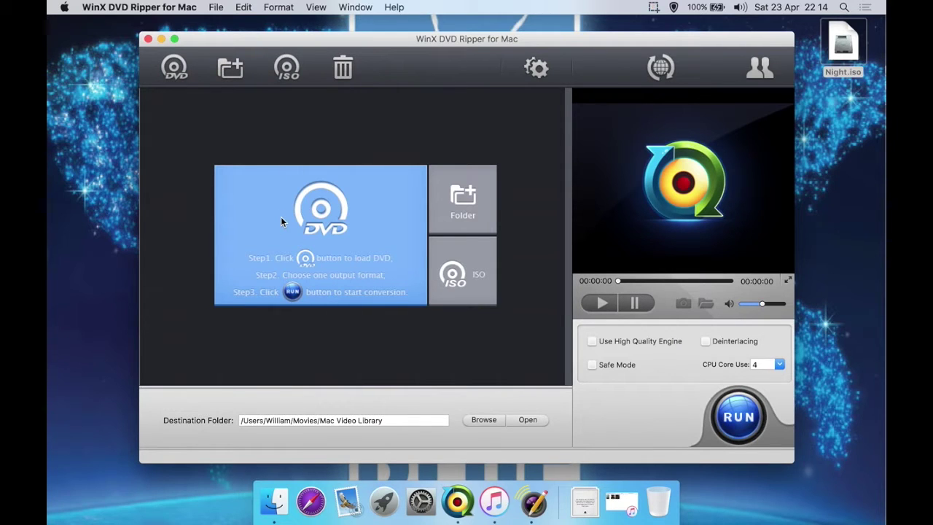
# - Review the preferences, checking the choices for default audio language and update check frequency
pyautogui.click(540, 68)
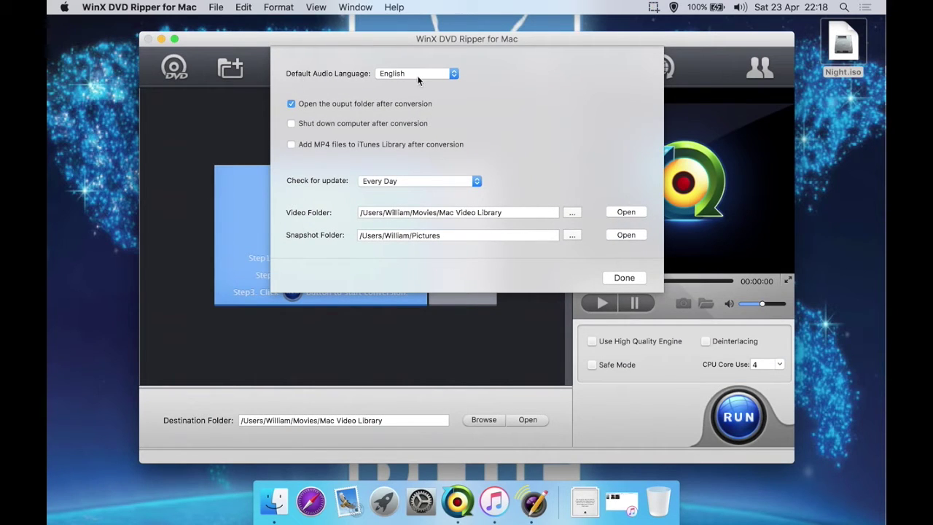
pyautogui.click(418, 75)
pyautogui.click(488, 101)
pyautogui.click(407, 182)
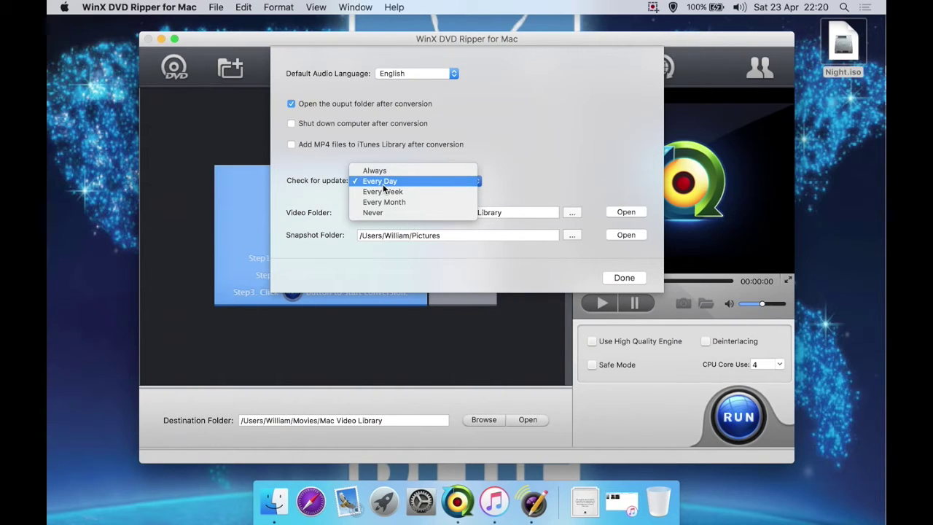
pyautogui.click(505, 179)
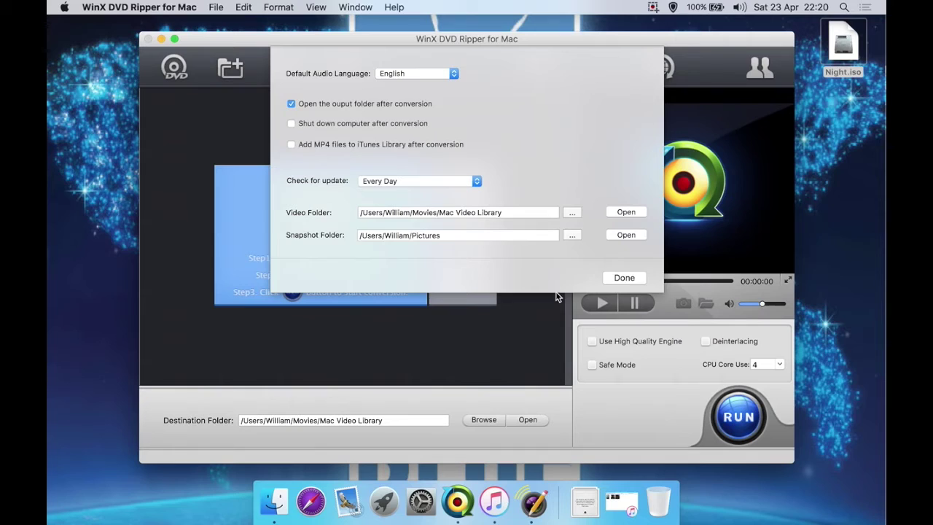
pyautogui.click(623, 276)
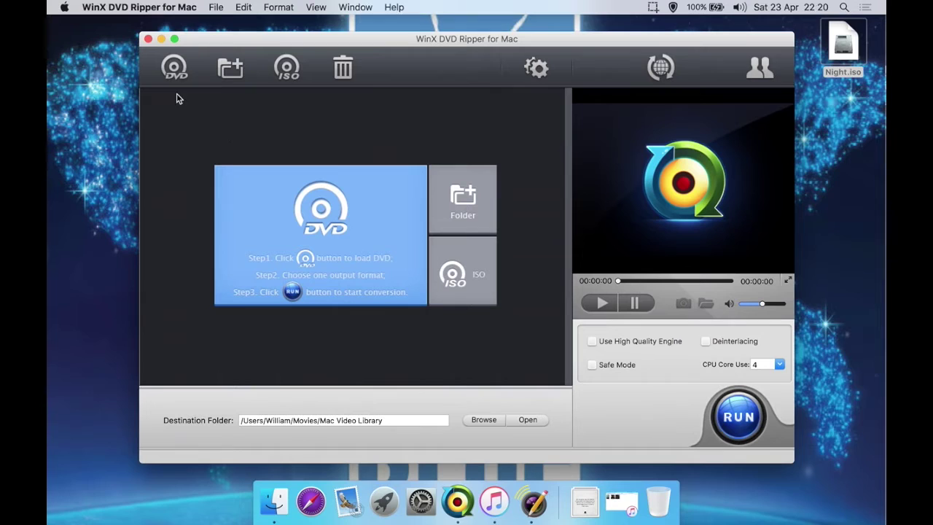
# - Examine the source options for loading a DVD: disc, folder and ISO image, including the list of available discs
pyautogui.click(296, 70)
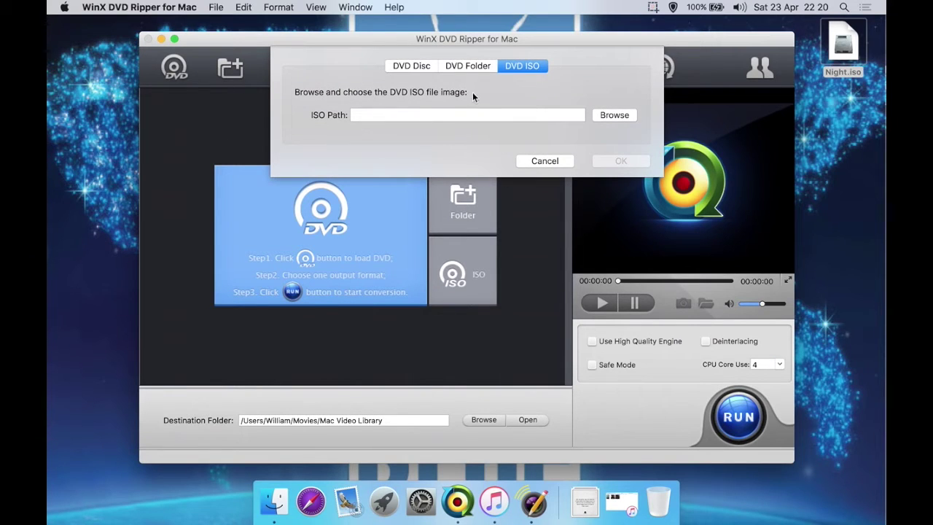
pyautogui.click(412, 67)
pyautogui.click(464, 67)
pyautogui.click(536, 66)
pyautogui.click(429, 66)
pyautogui.click(427, 115)
pyautogui.click(425, 115)
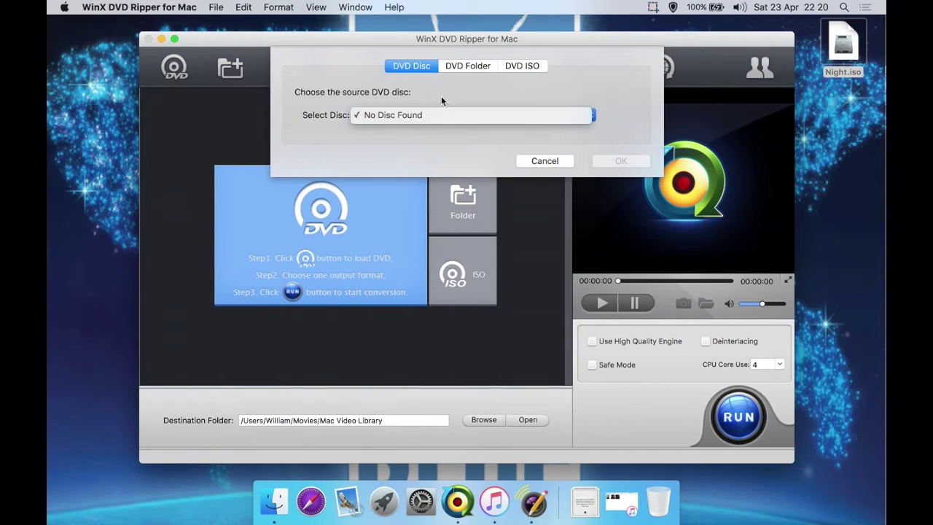
pyautogui.click(471, 71)
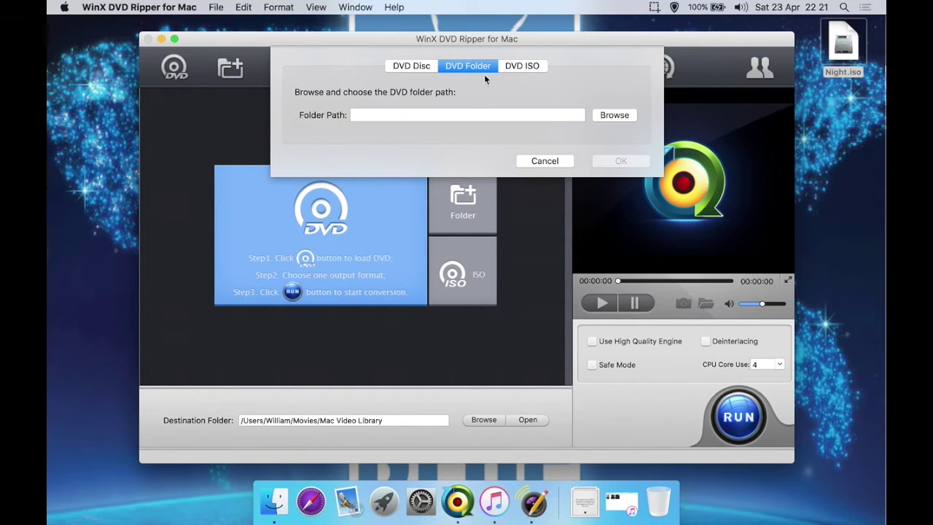
# - Load the DVD ISO image Night.iso from the Desktop as the source
pyautogui.click(511, 67)
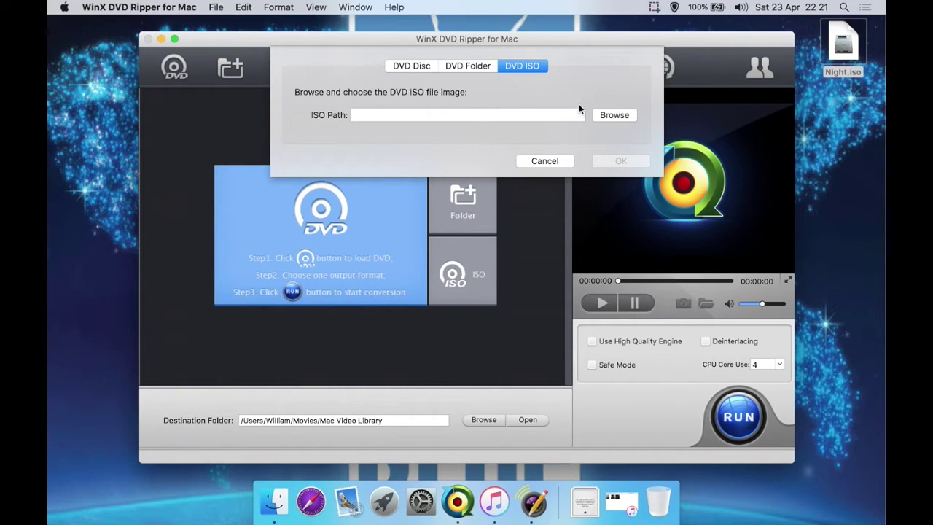
pyautogui.click(610, 117)
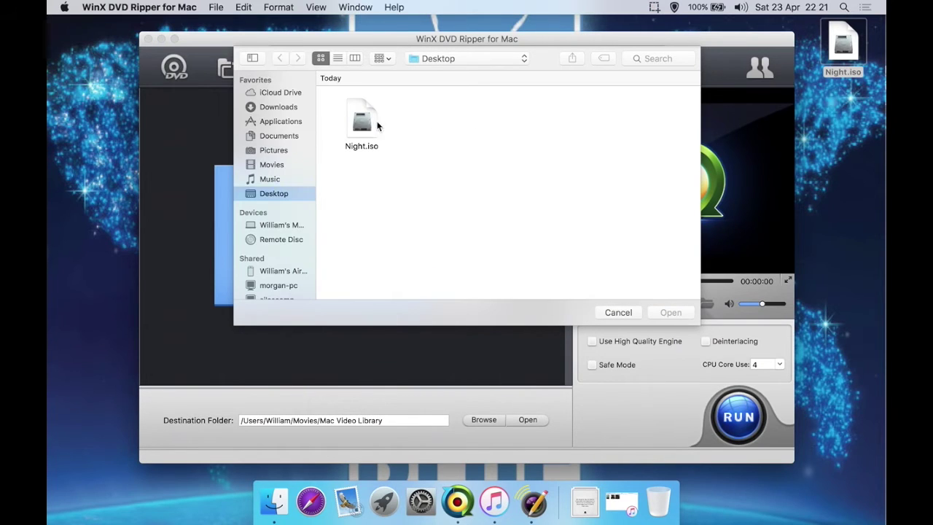
pyautogui.doubleClick(367, 124)
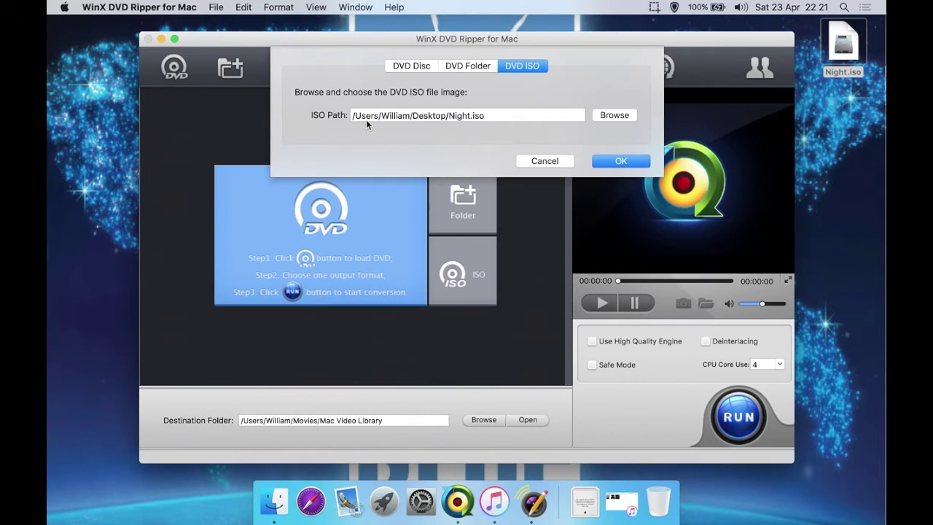
pyautogui.click(623, 164)
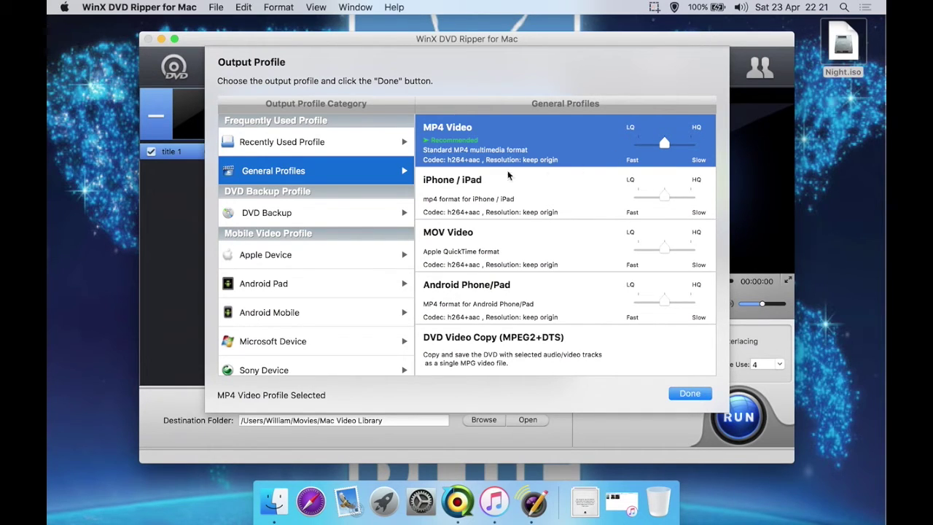
# - Examine the output profiles for DVD Backup, Apple Device, Sony Device and Other Devices
pyautogui.click(318, 212)
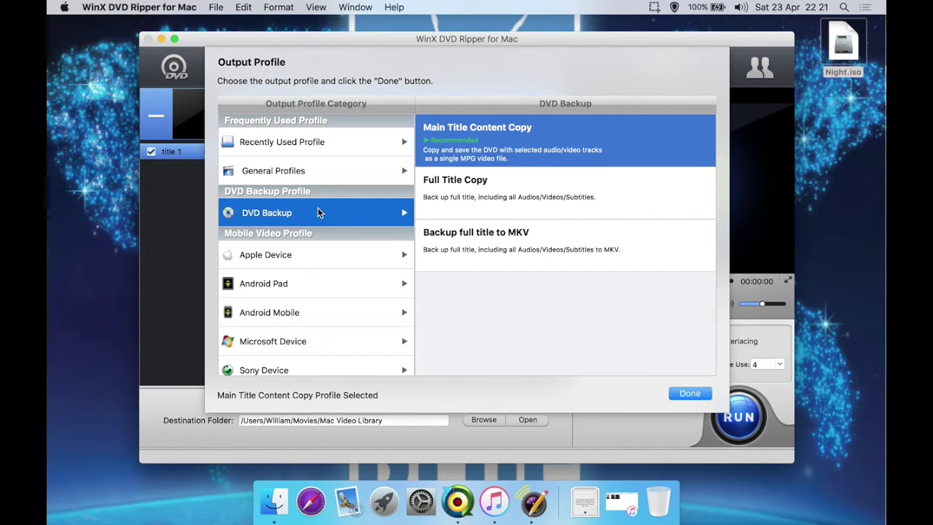
pyautogui.scroll(-3, 310, 219)
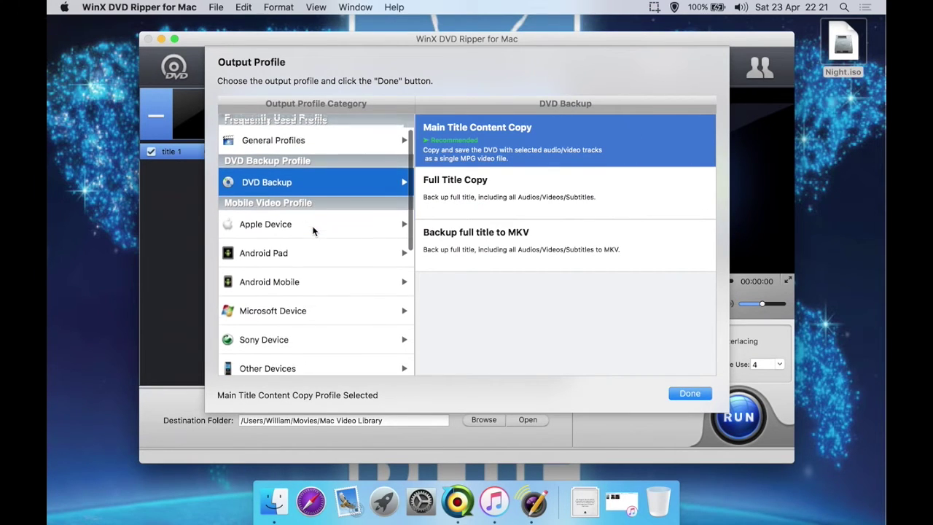
pyautogui.click(288, 182)
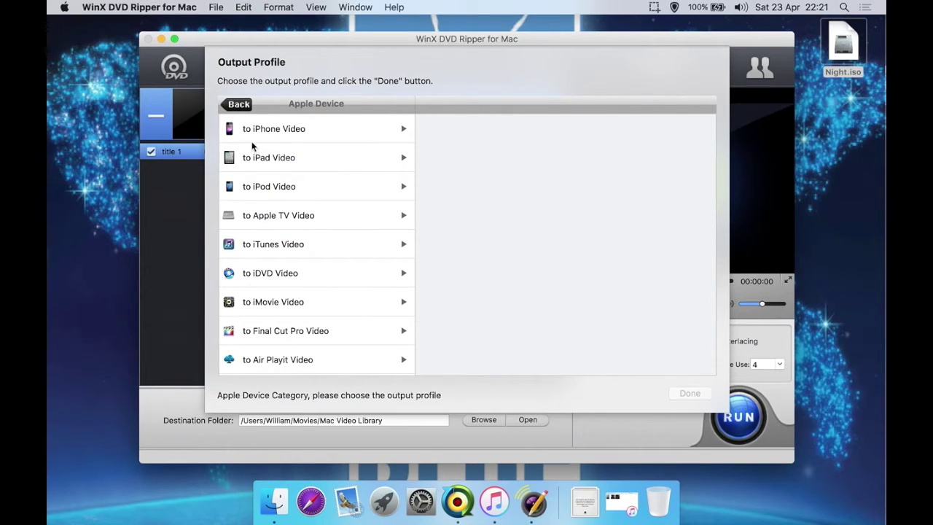
pyautogui.click(239, 104)
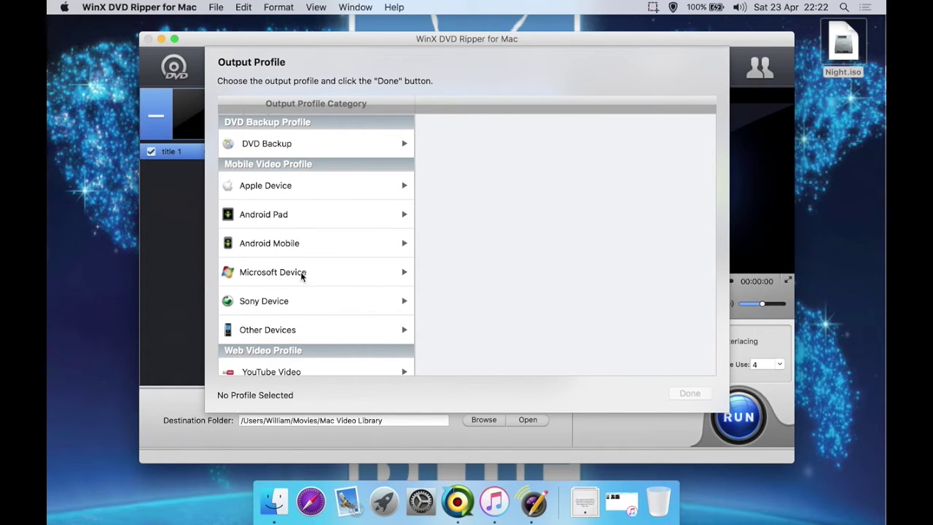
pyautogui.click(287, 302)
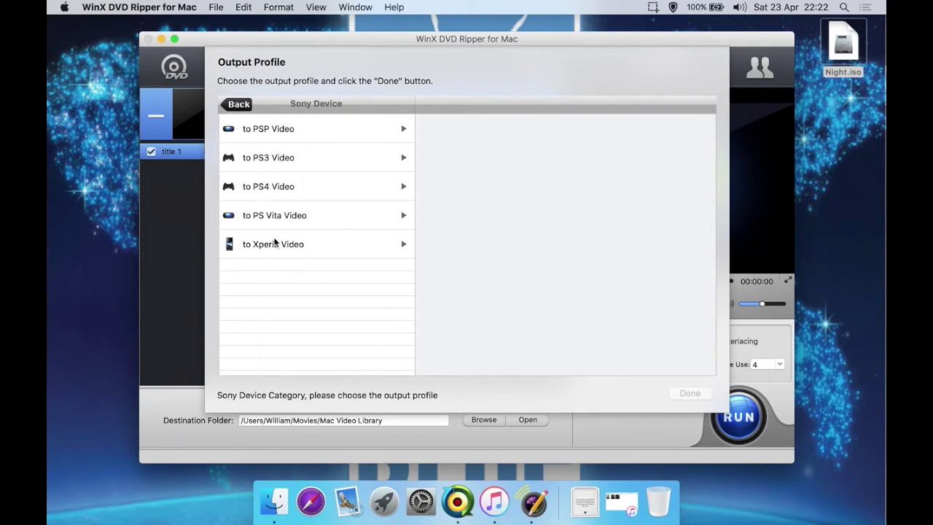
pyautogui.click(233, 100)
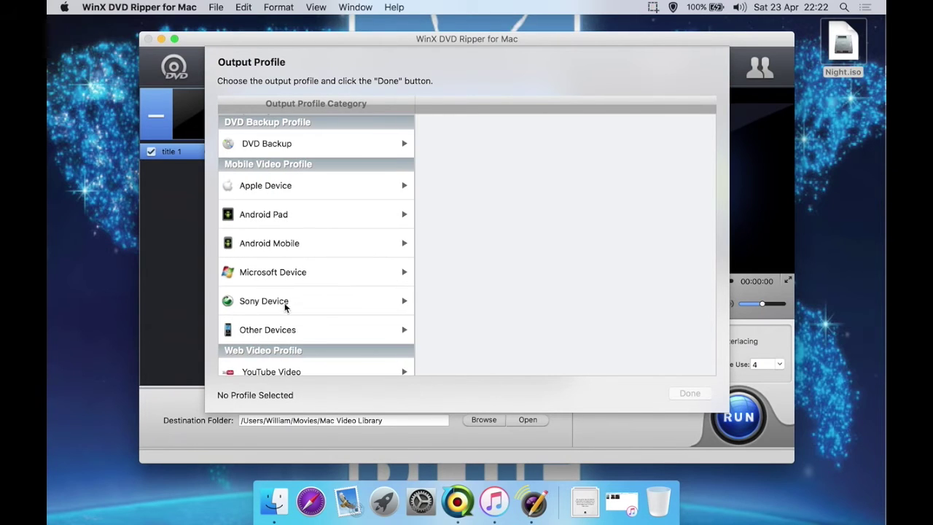
pyautogui.click(274, 330)
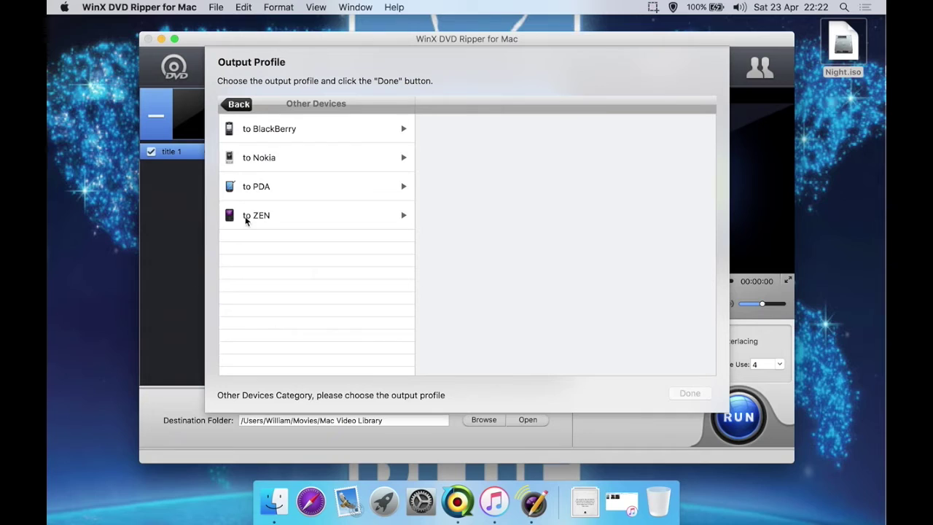
pyautogui.click(242, 108)
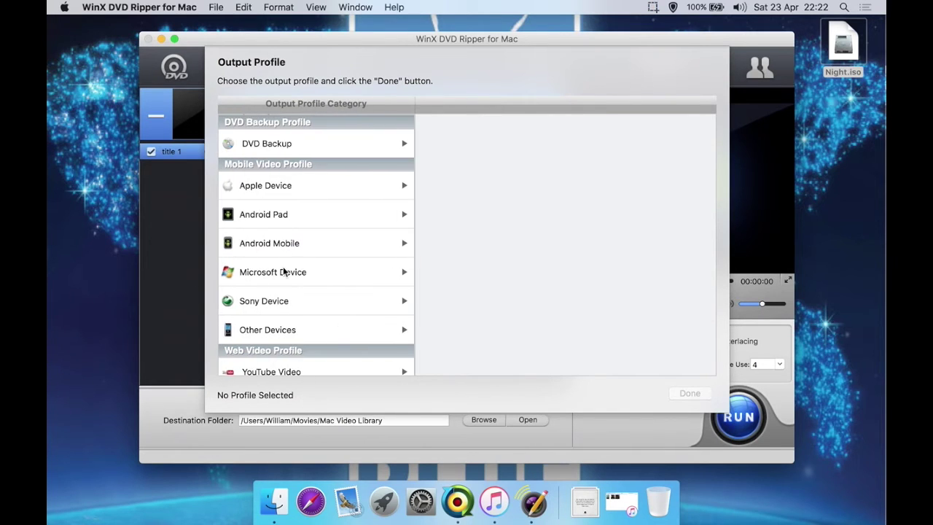
# - Examine the web video categories and the formats offered under Mac General Video and PC General Video
pyautogui.scroll(-5, 283, 266)
pyautogui.scroll(-1, 279, 230)
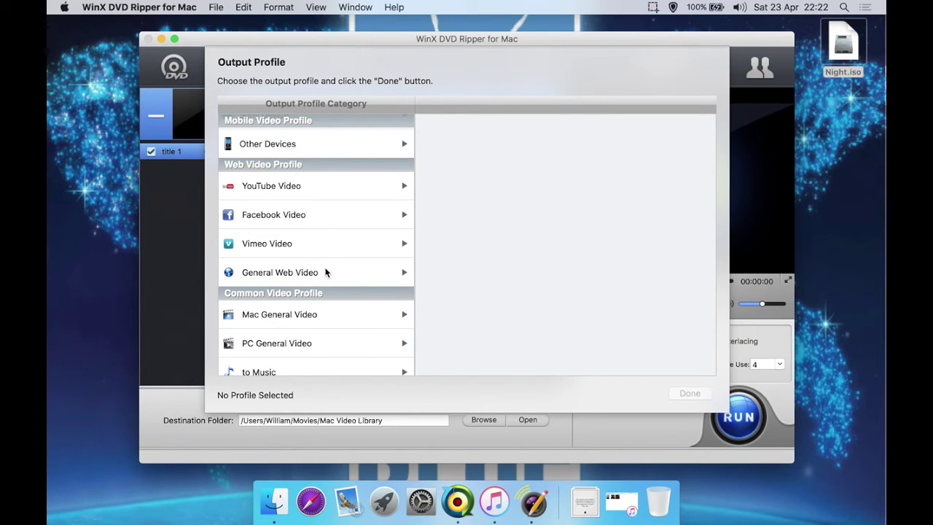
pyautogui.scroll(-2, 325, 272)
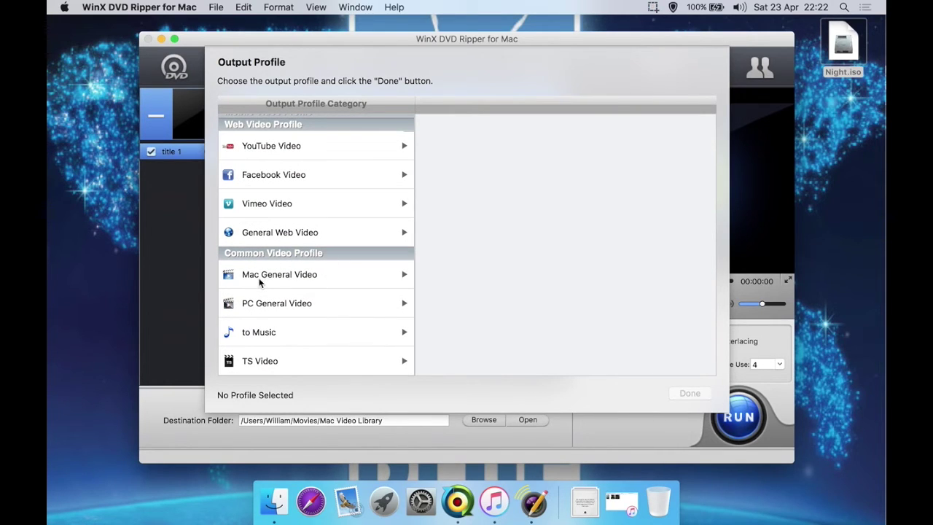
pyautogui.click(293, 283)
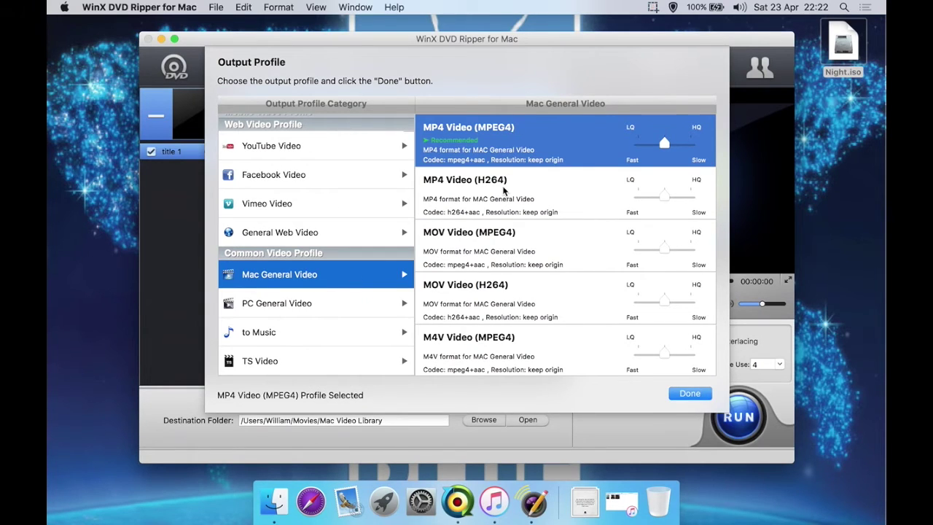
pyautogui.click(484, 191)
pyautogui.scroll(-3, 499, 205)
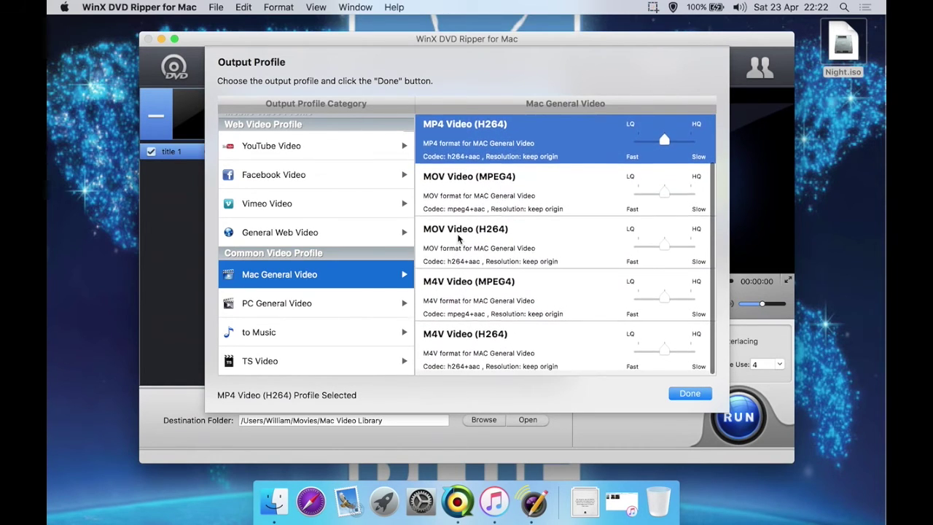
pyautogui.click(321, 303)
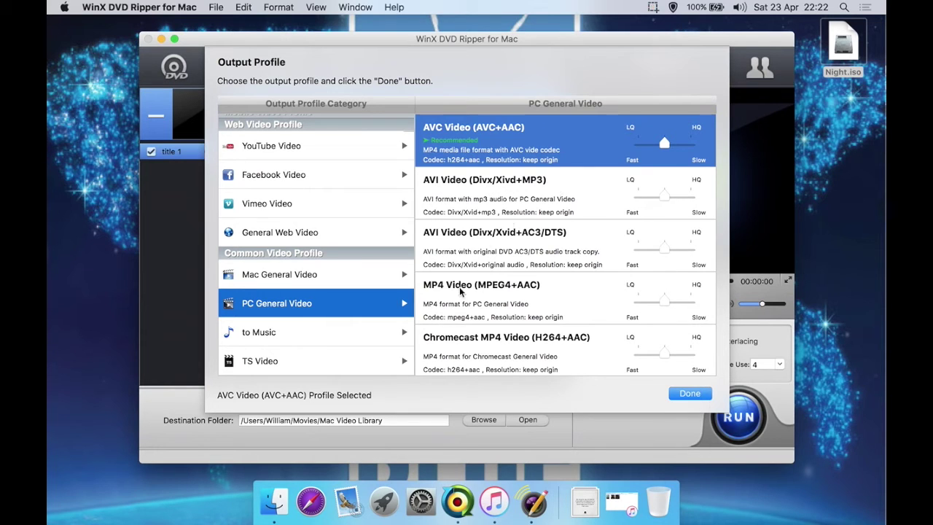
pyautogui.scroll(-5, 459, 287)
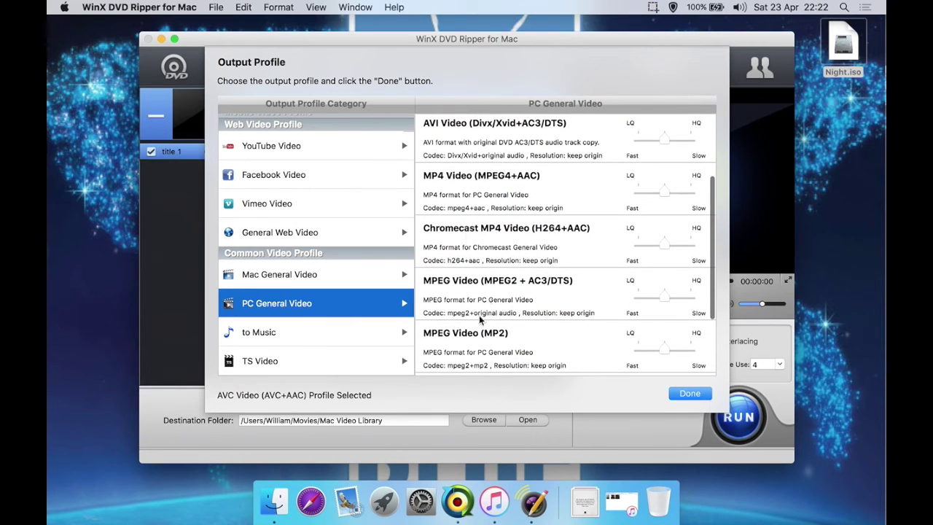
pyautogui.scroll(-4, 478, 315)
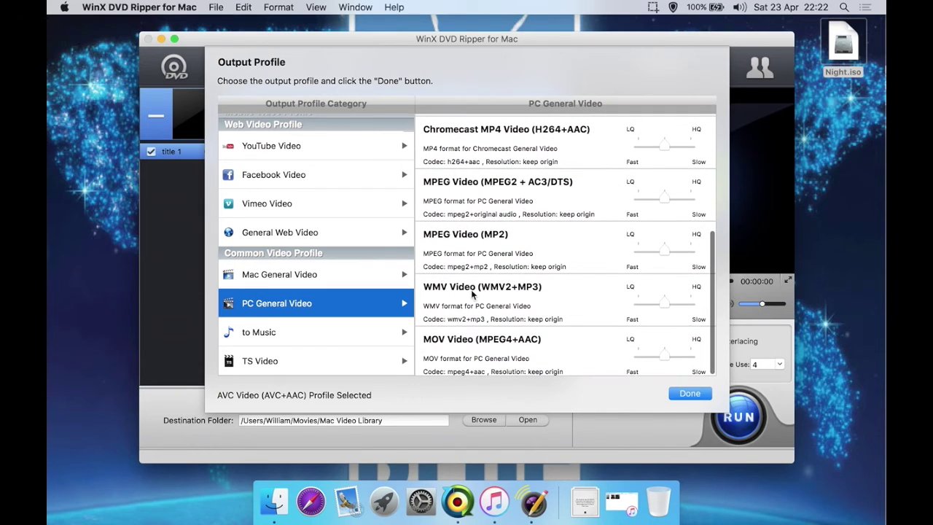
pyautogui.scroll(9, 471, 341)
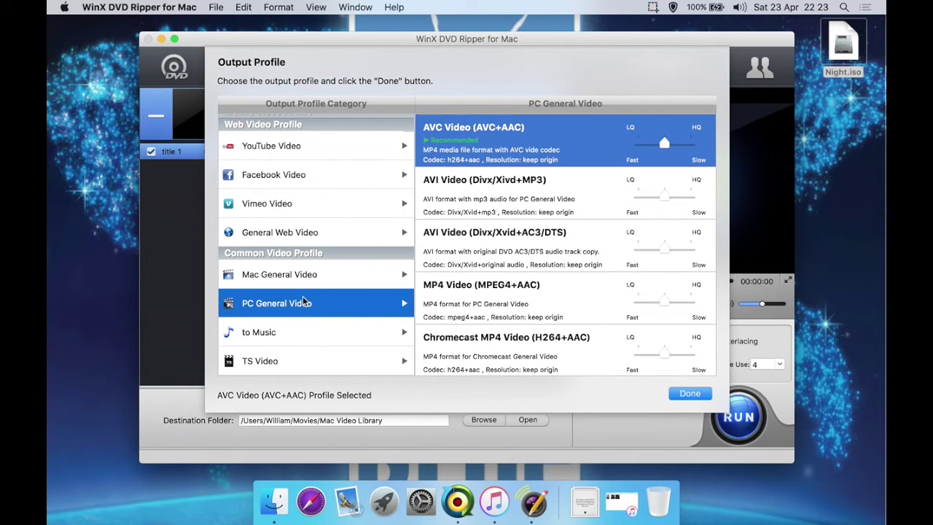
# - Recheck the Mac General Video and device categories, and examine the to Music and TS Video output profiles
pyautogui.click(279, 275)
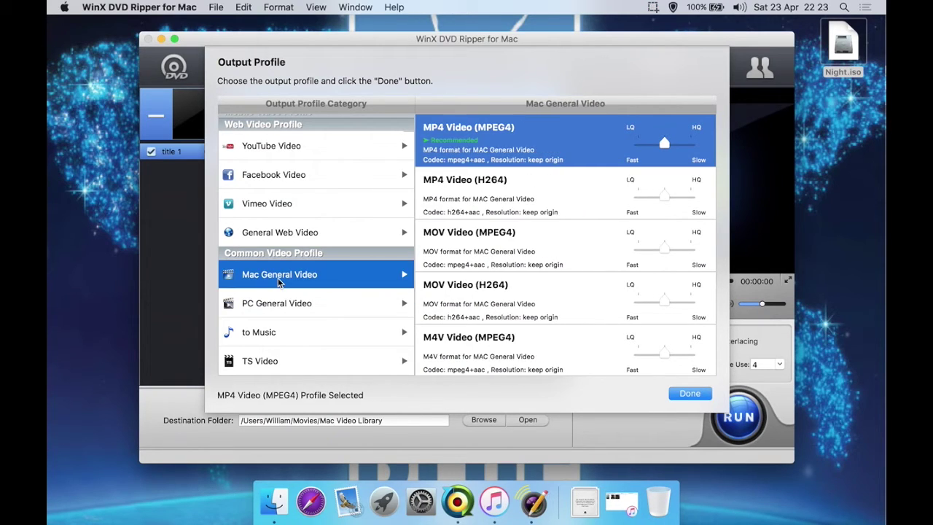
pyautogui.scroll(4, 277, 182)
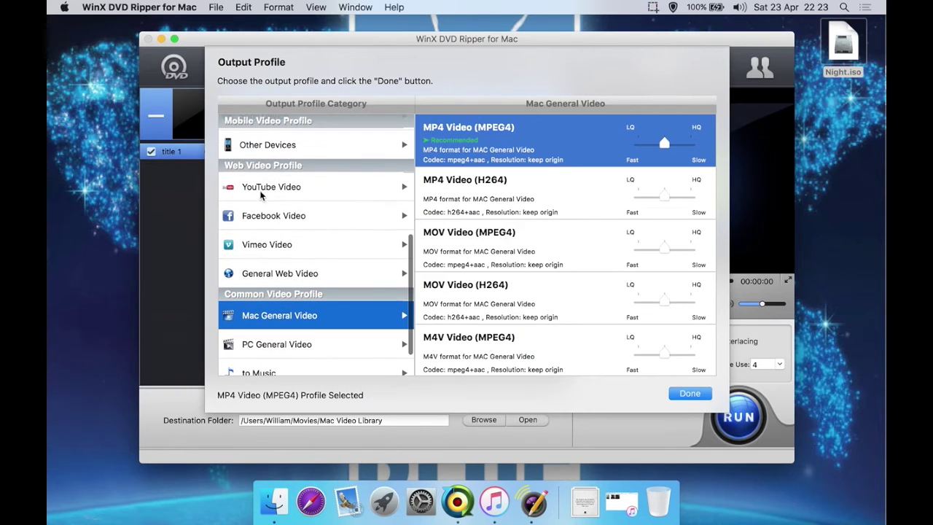
pyautogui.scroll(4, 282, 129)
pyautogui.scroll(3, 274, 189)
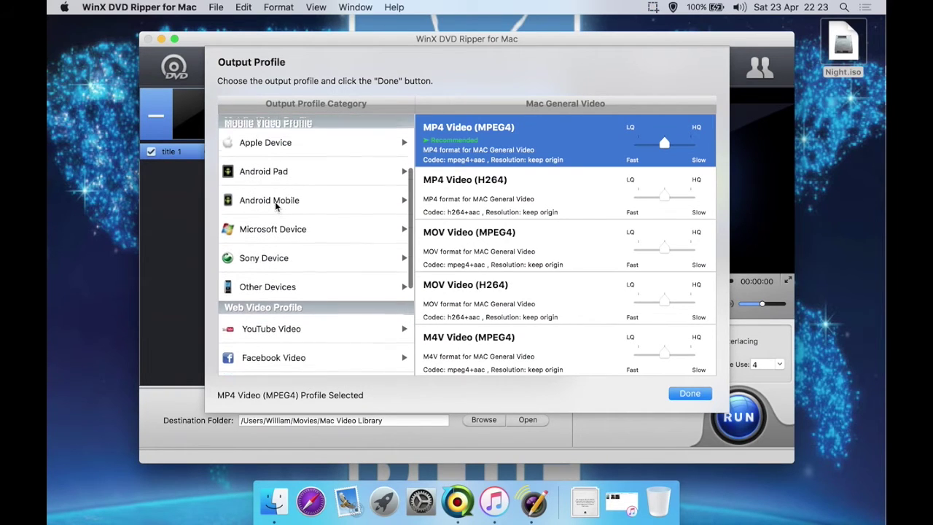
pyautogui.scroll(-10, 337, 281)
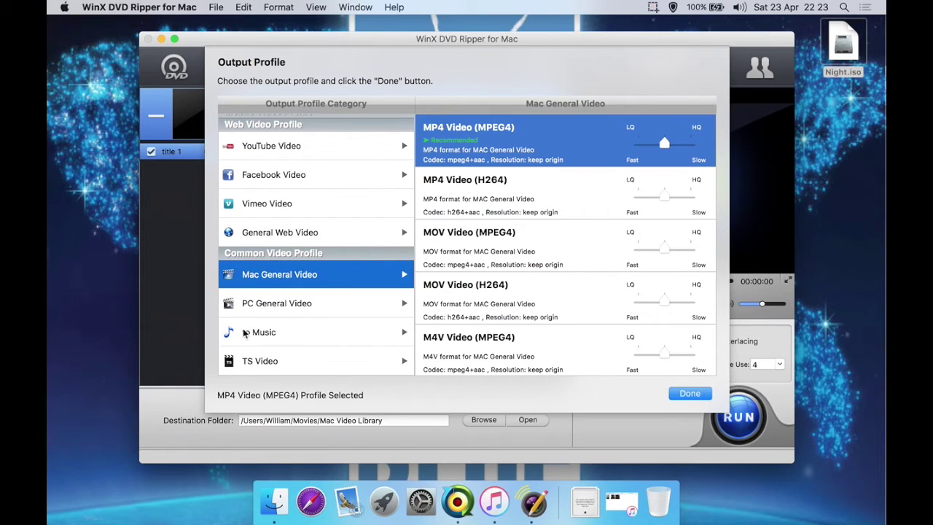
pyautogui.click(293, 335)
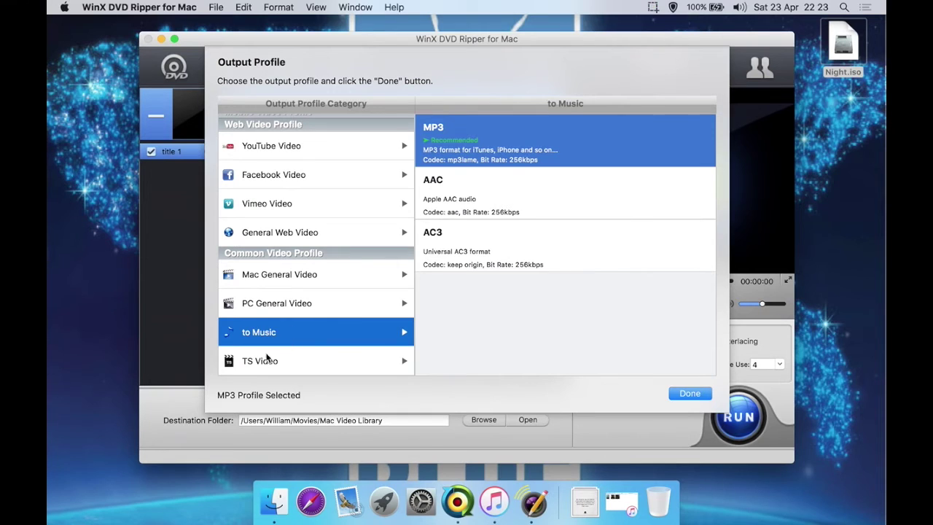
pyautogui.click(255, 369)
pyautogui.scroll(10, 255, 350)
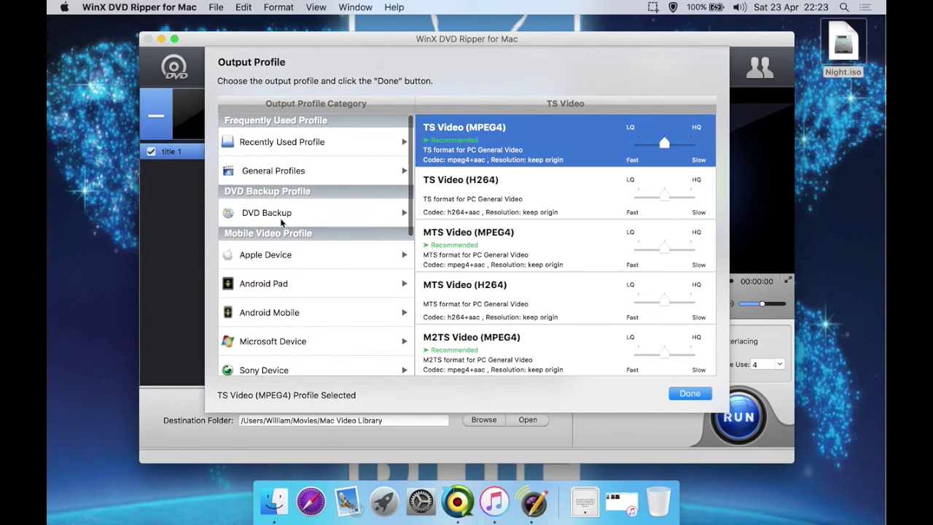
# - Choose The New Apple TV (H264) from the Apple Device profiles as the output format
pyautogui.click(282, 167)
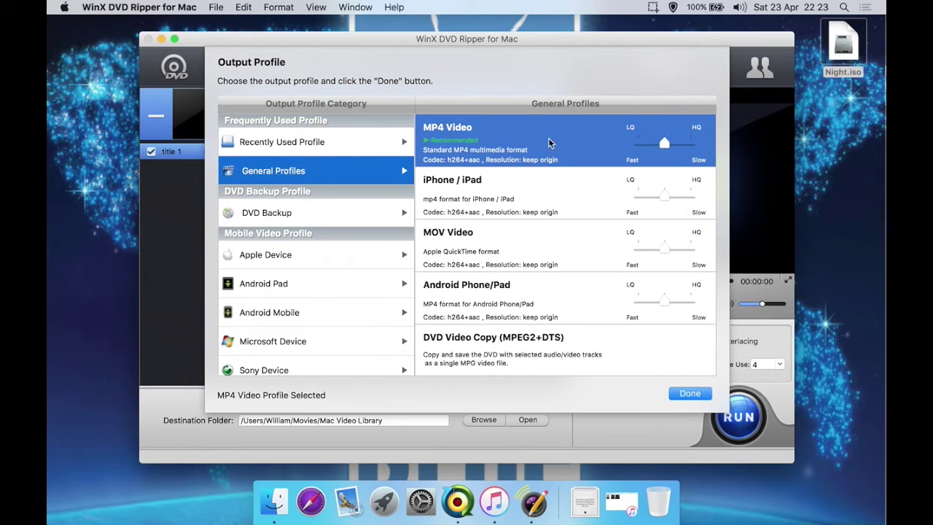
pyautogui.scroll(-2, 319, 235)
pyautogui.click(320, 235)
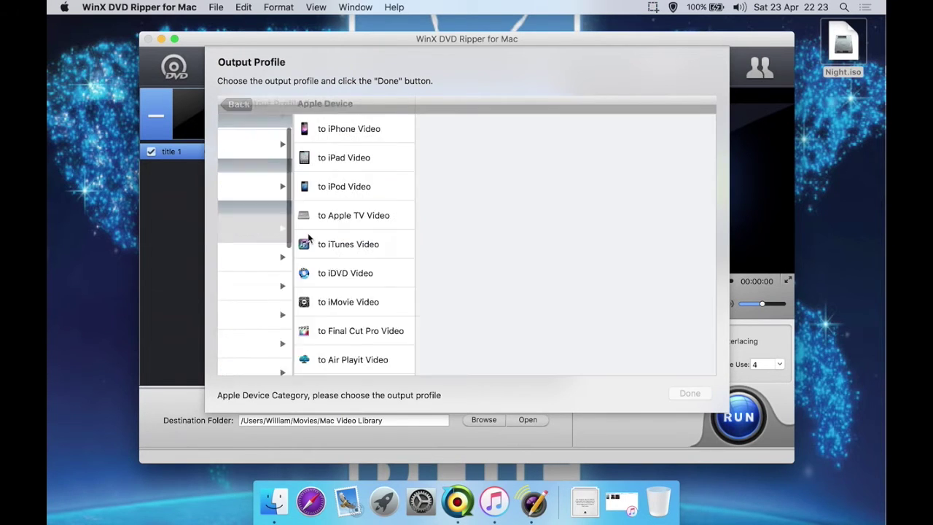
pyautogui.click(306, 219)
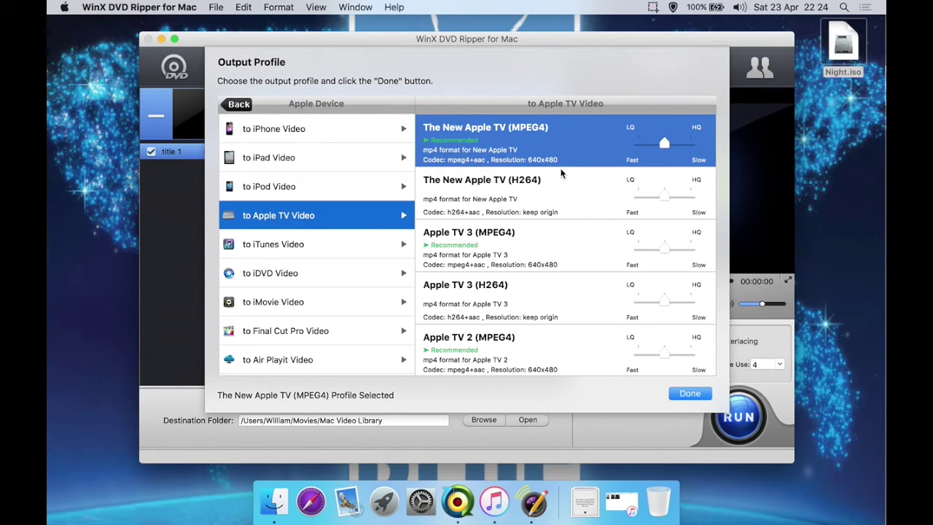
pyautogui.click(527, 184)
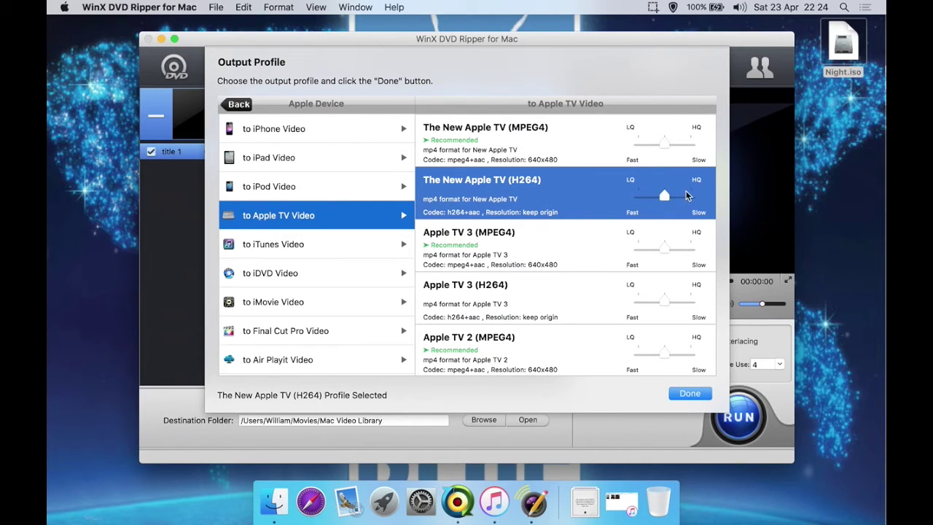
pyautogui.click(703, 395)
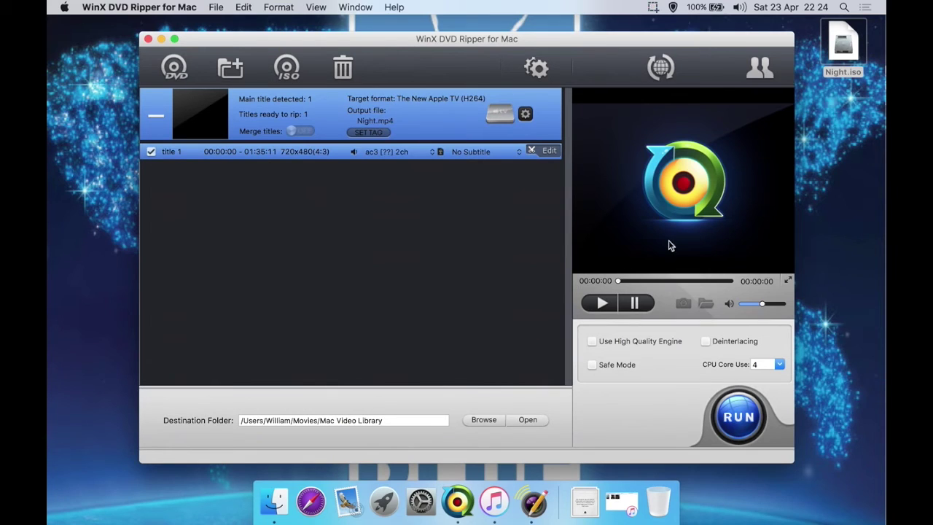
# - Preview title 1, skip ahead to about 00:09:27 and pause playback there
pyautogui.click(599, 312)
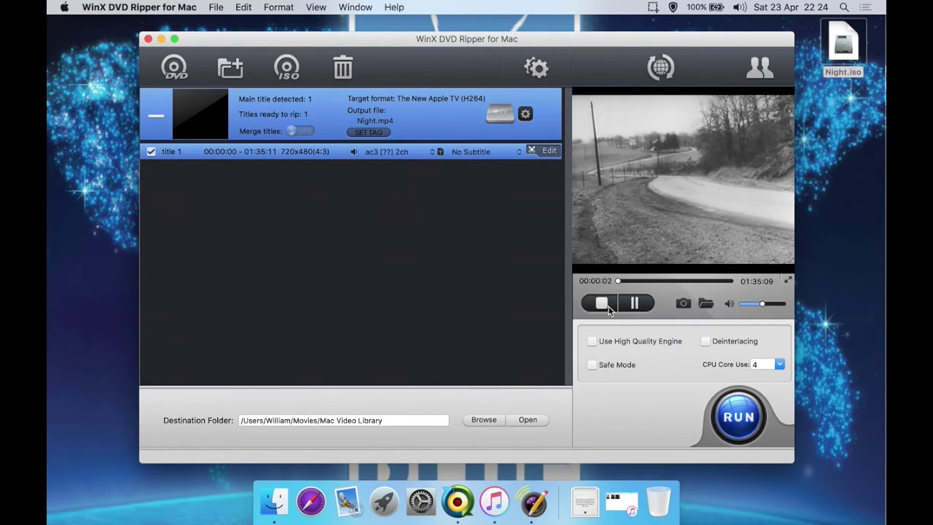
pyautogui.click(600, 311)
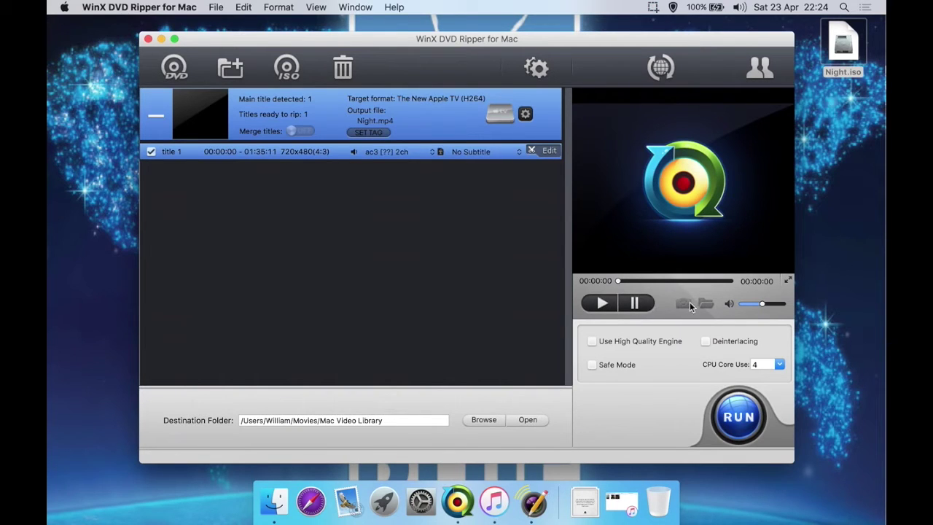
pyautogui.click(602, 309)
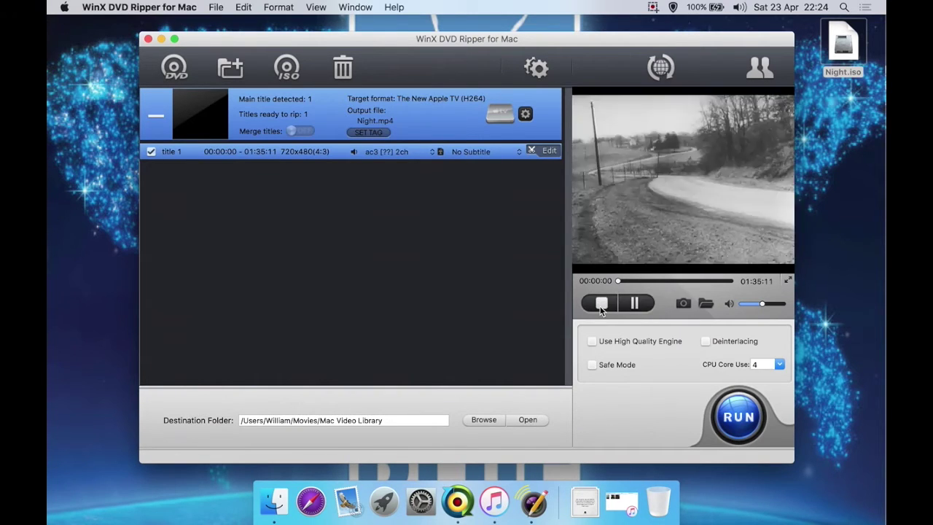
pyautogui.click(630, 282)
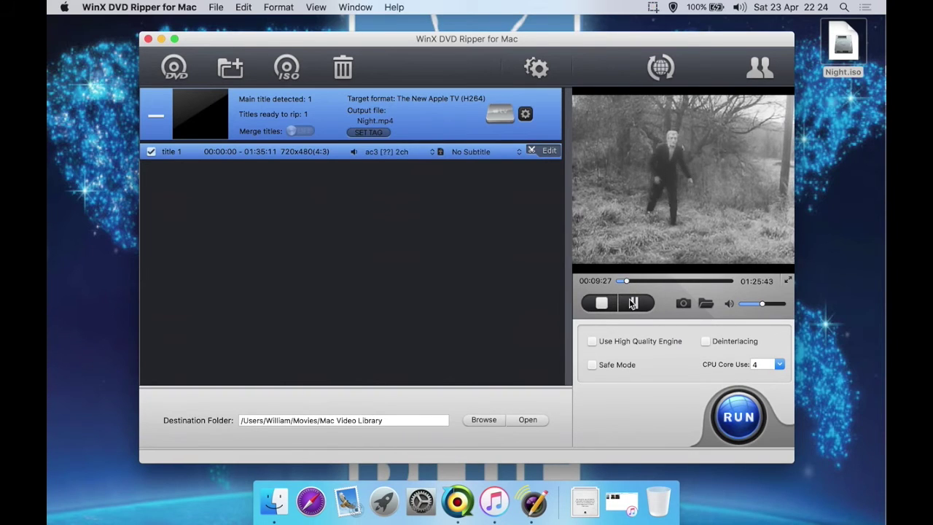
pyautogui.click(633, 303)
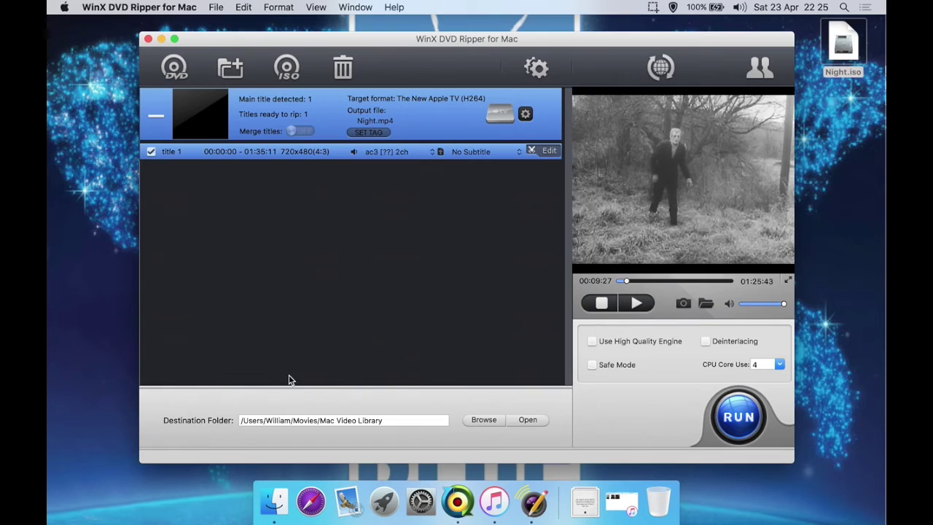
# - Rename the output file as NofLD68.mp4 in the title's tag settings
pyautogui.click(367, 133)
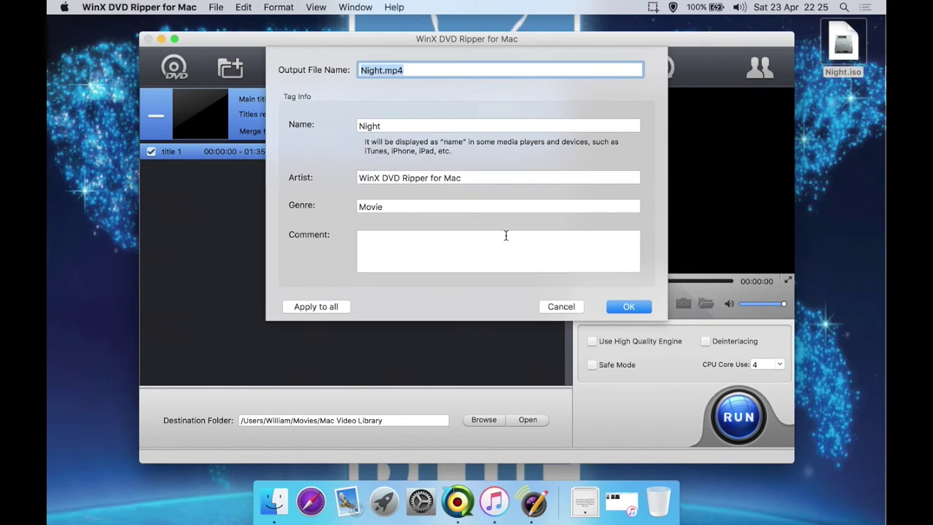
pyautogui.click(380, 73)
pyautogui.press('super+a')
pyautogui.click(359, 73)
pyautogui.press('super+a')
pyautogui.click(380, 73)
pyautogui.moveTo(383, 72); pyautogui.dragTo(345, 68)
pyautogui.write('No')
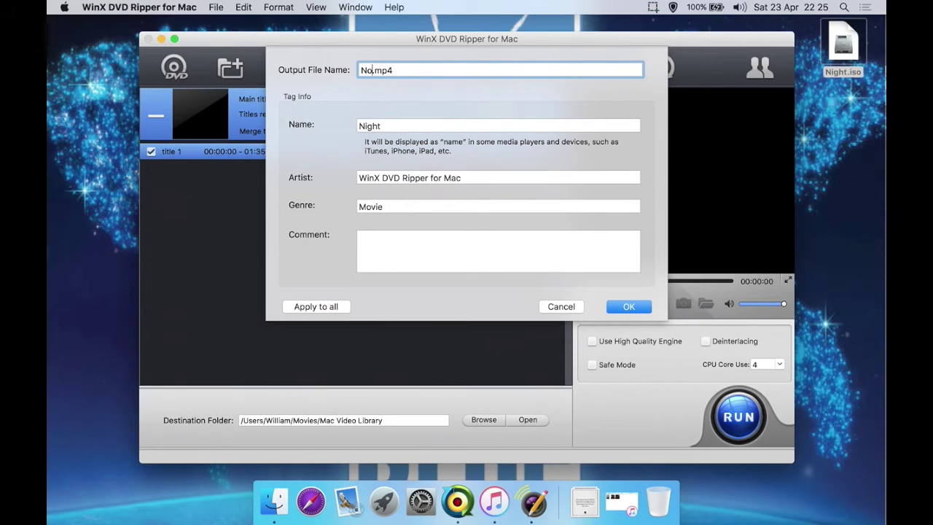
pyautogui.write('fLD68')
# - Set the name tag to Night of the Living Dead and the genre to Horror, and save the tags
pyautogui.click(382, 125)
pyautogui.write('of the ')
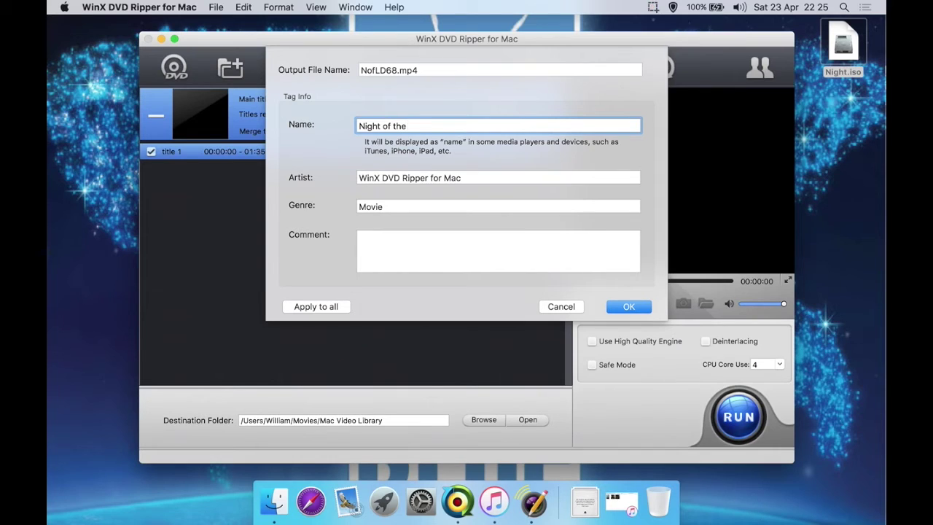
pyautogui.write('Living Dead')
pyautogui.click(401, 180)
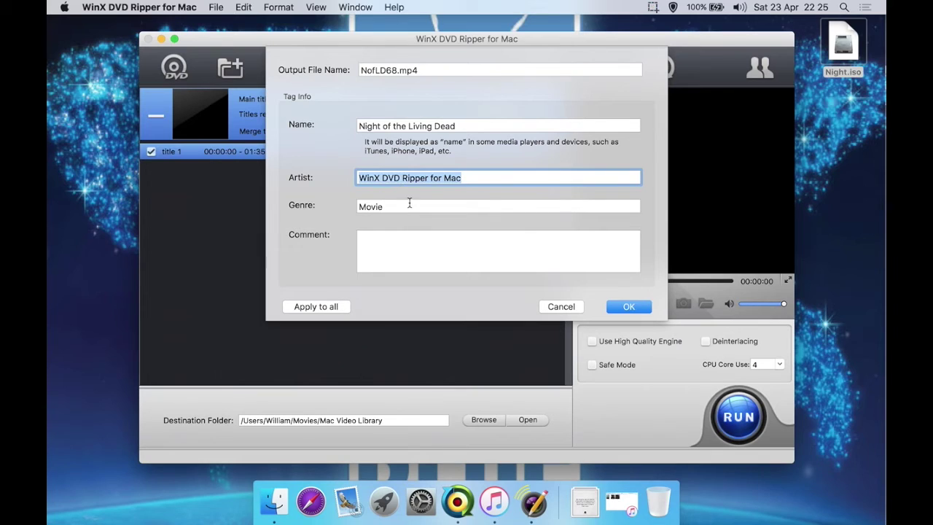
pyautogui.click(409, 204)
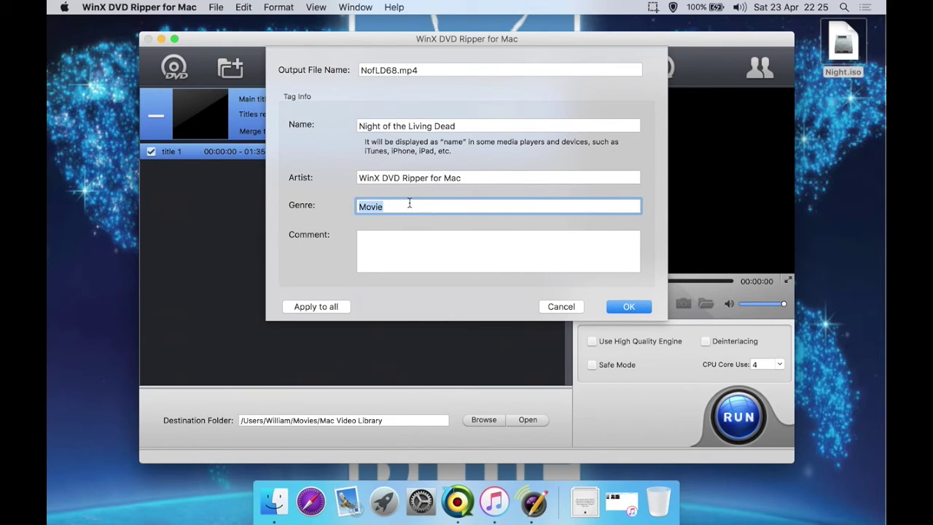
pyautogui.write('Horror')
pyautogui.click(435, 235)
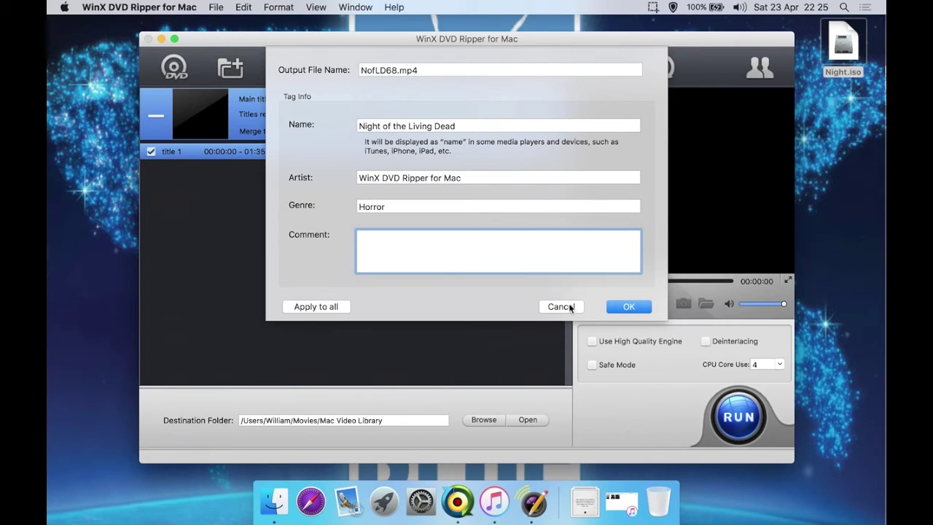
pyautogui.click(628, 306)
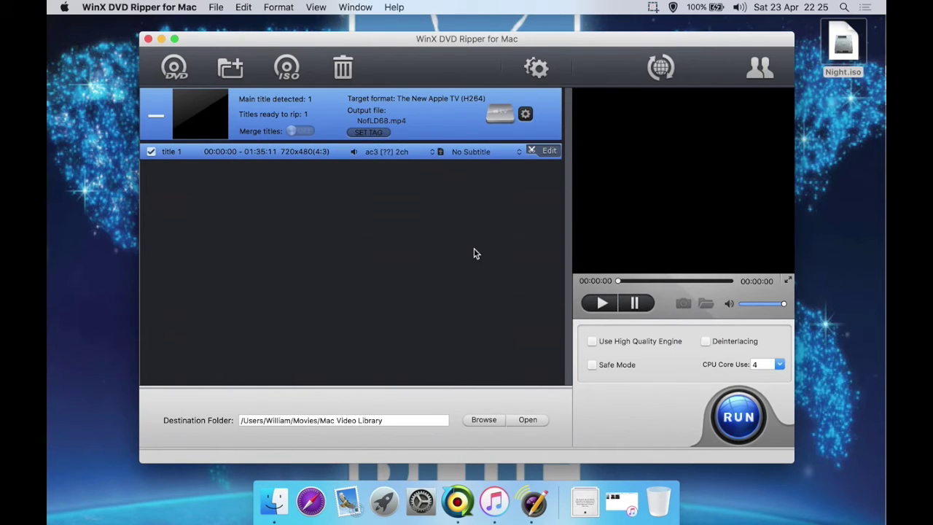
# - Set the output profile's video frame rate to keep origin and check the resolution, video codec and bit rate options
pyautogui.click(526, 114)
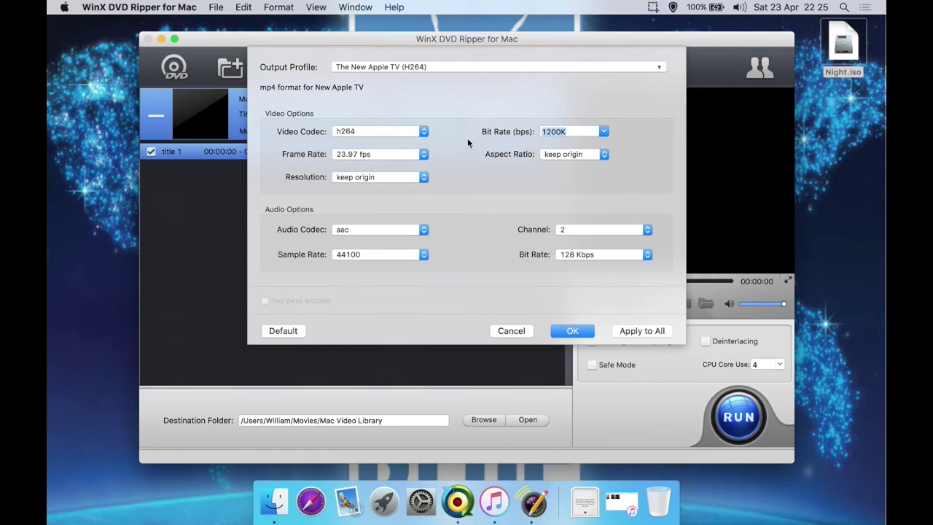
pyautogui.click(409, 179)
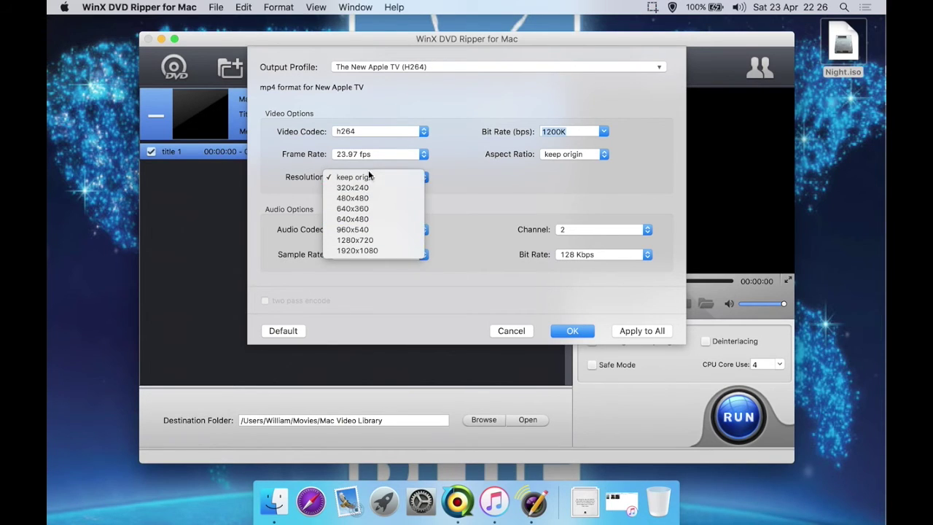
pyautogui.click(448, 193)
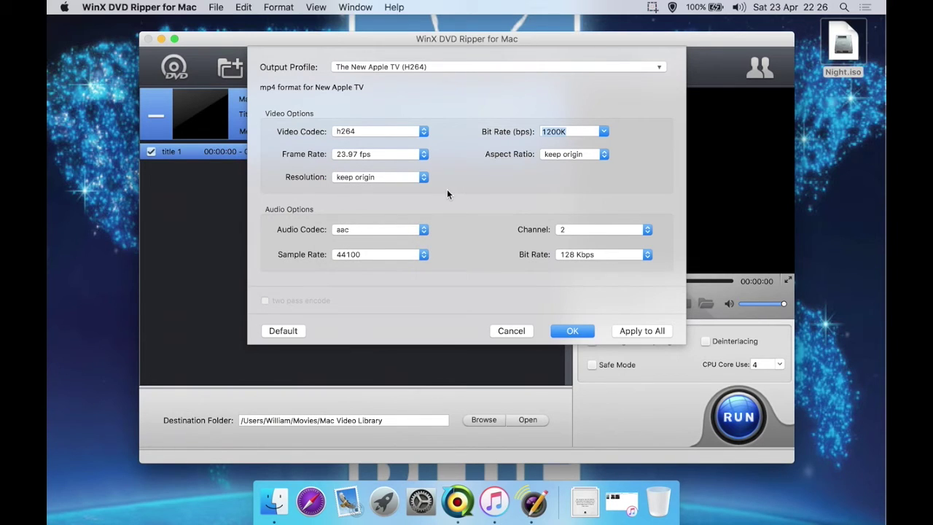
pyautogui.click(350, 156)
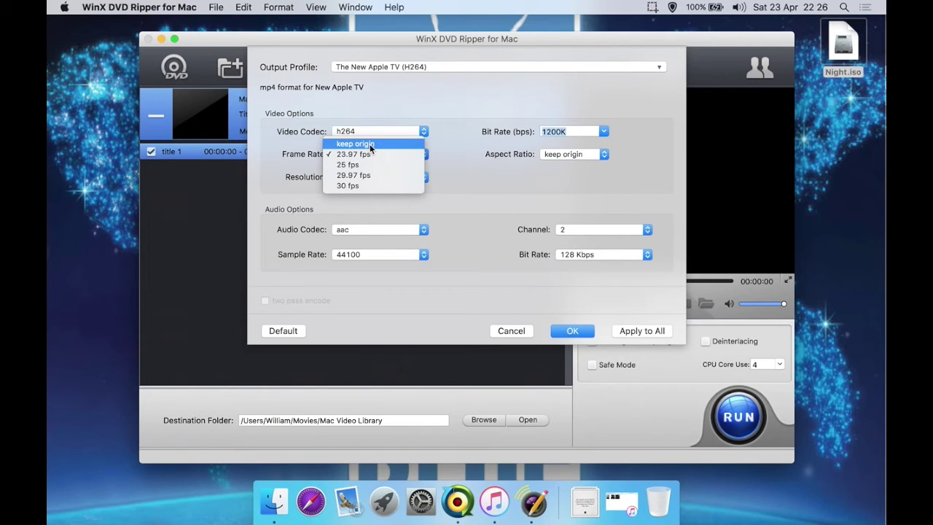
pyautogui.click(370, 145)
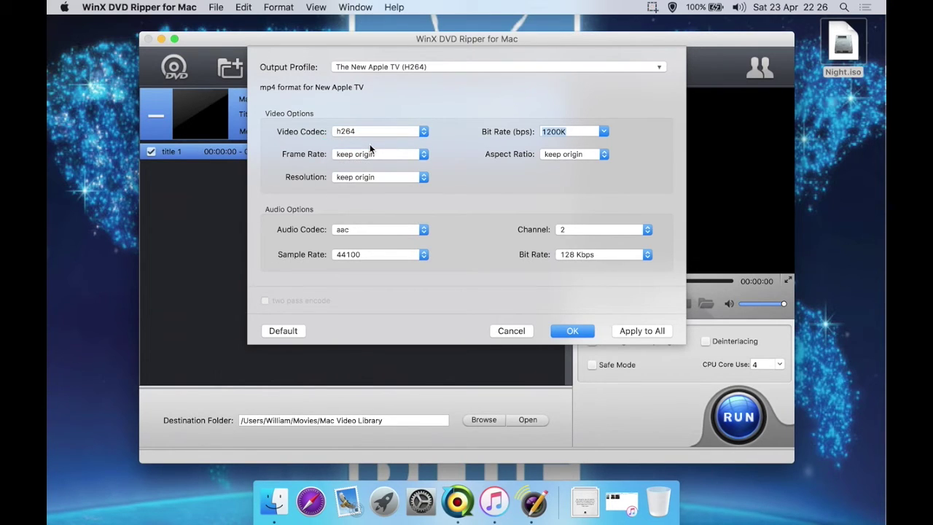
pyautogui.click(375, 130)
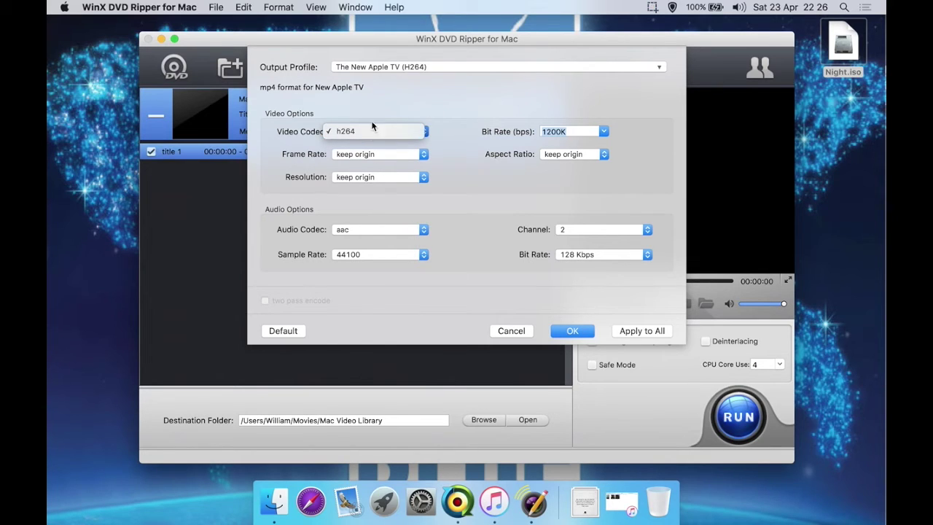
pyautogui.click(440, 136)
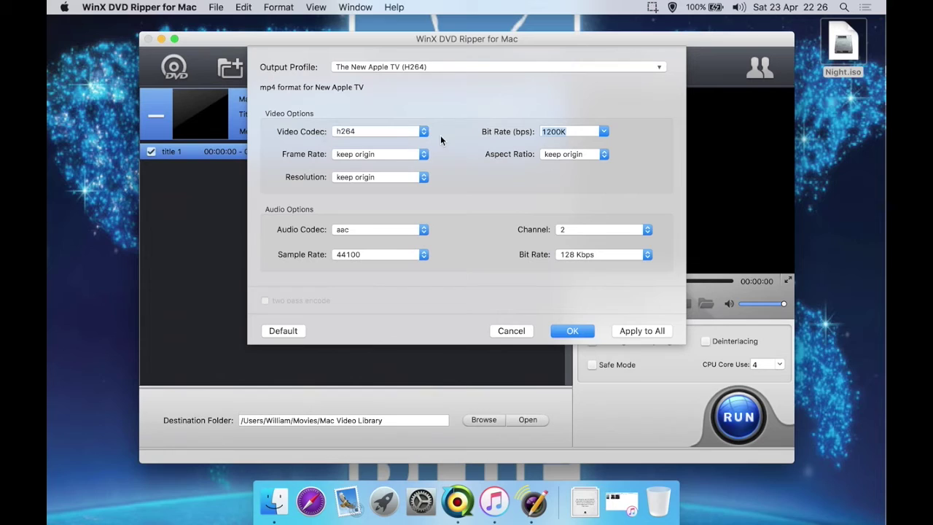
pyautogui.click(602, 132)
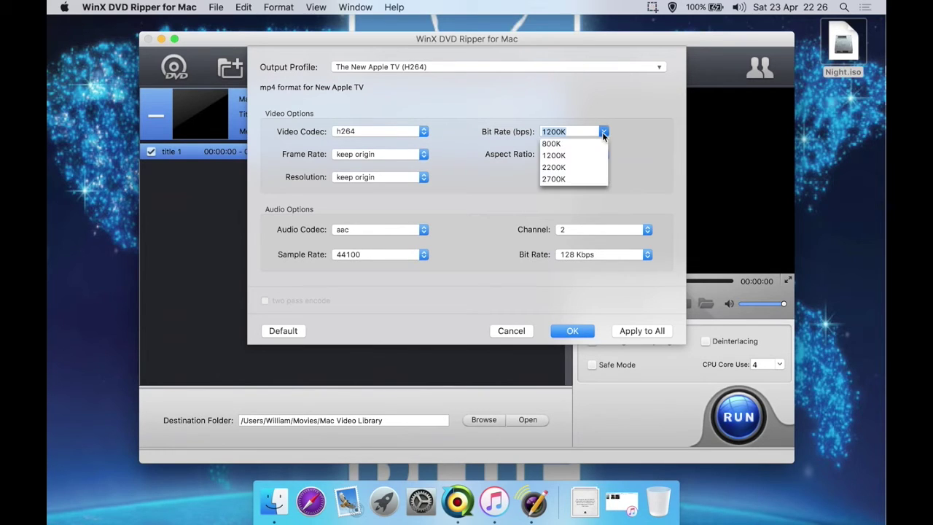
pyautogui.click(465, 158)
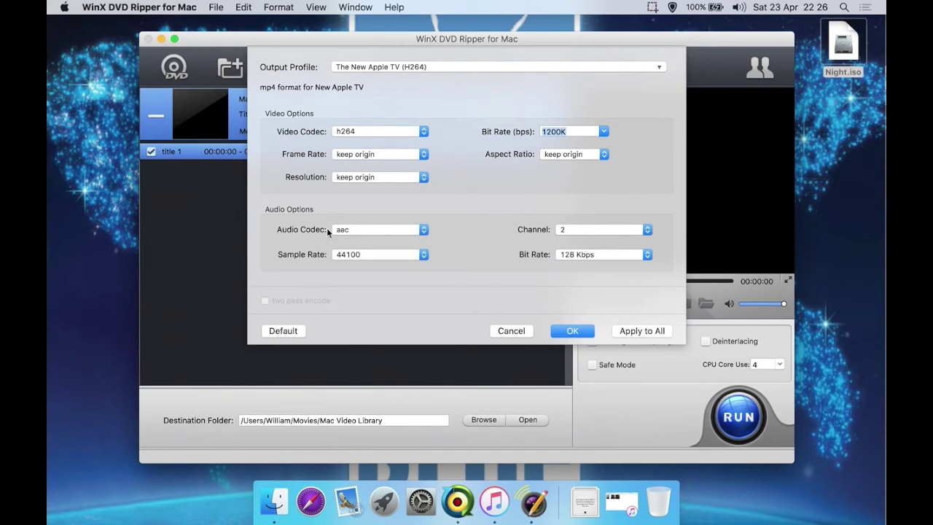
# - Set the audio sample rate to 48000 with 2 channels and apply the profile settings
pyautogui.click(366, 229)
pyautogui.click(447, 231)
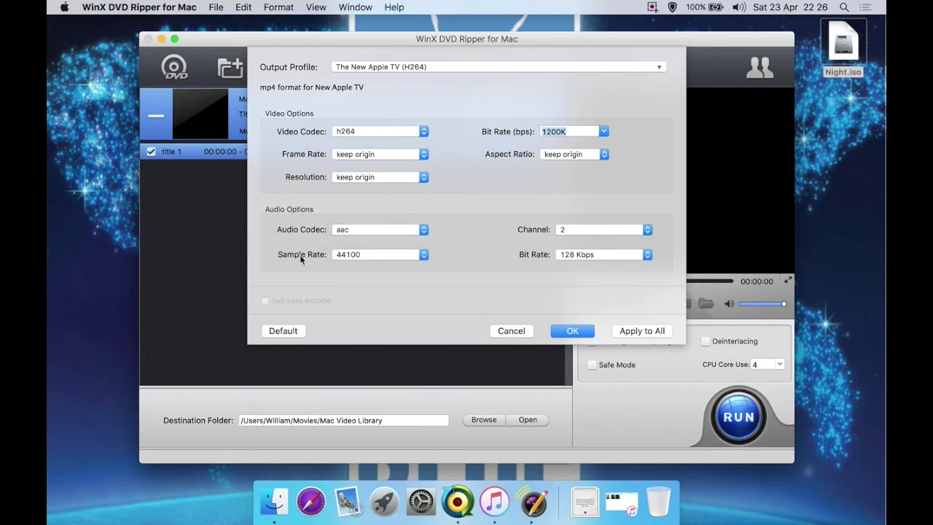
pyautogui.click(378, 257)
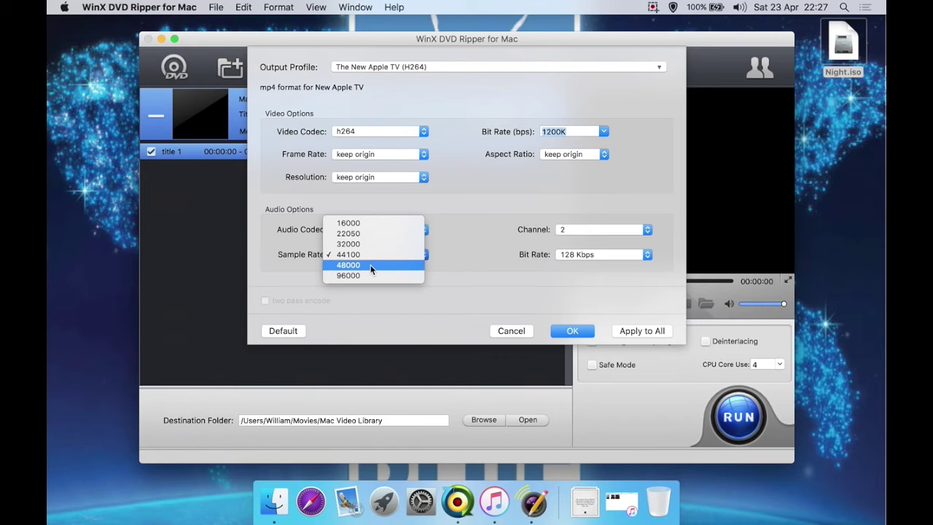
pyautogui.click(370, 266)
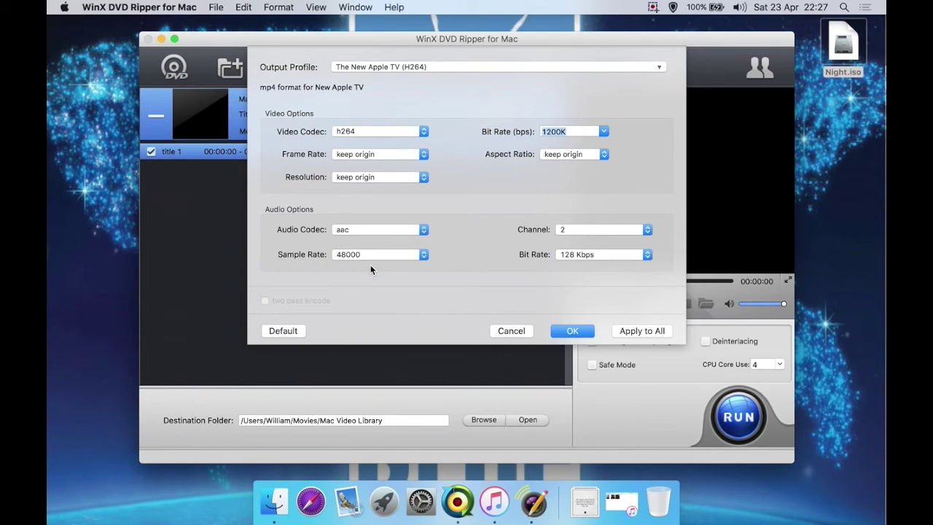
pyautogui.click(571, 229)
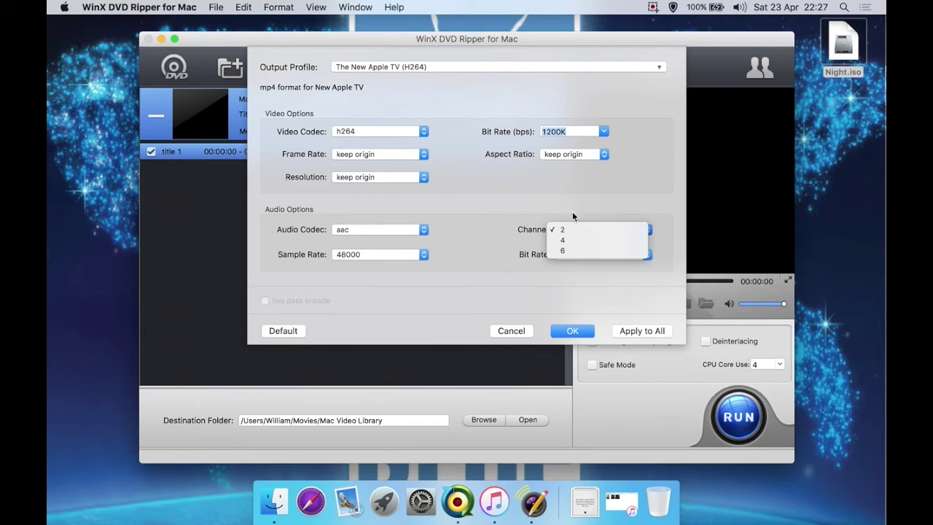
pyautogui.click(570, 228)
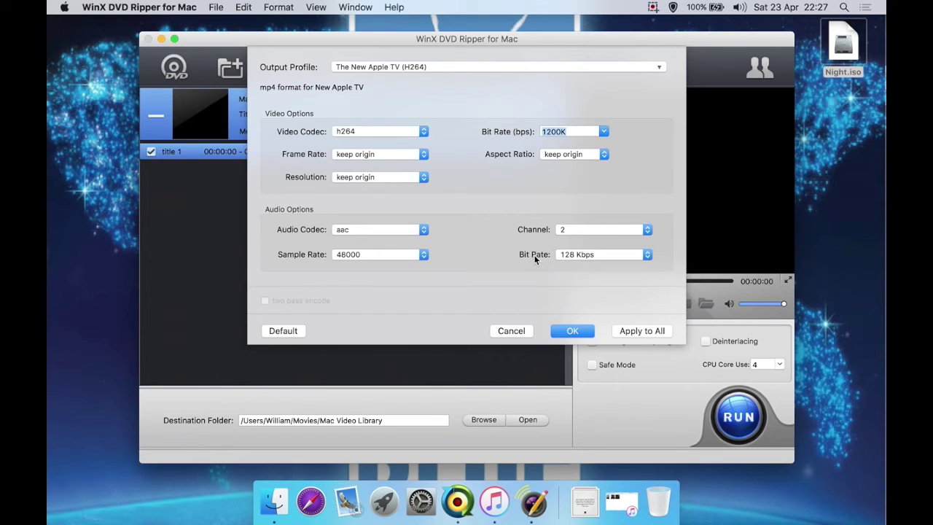
pyautogui.click(582, 256)
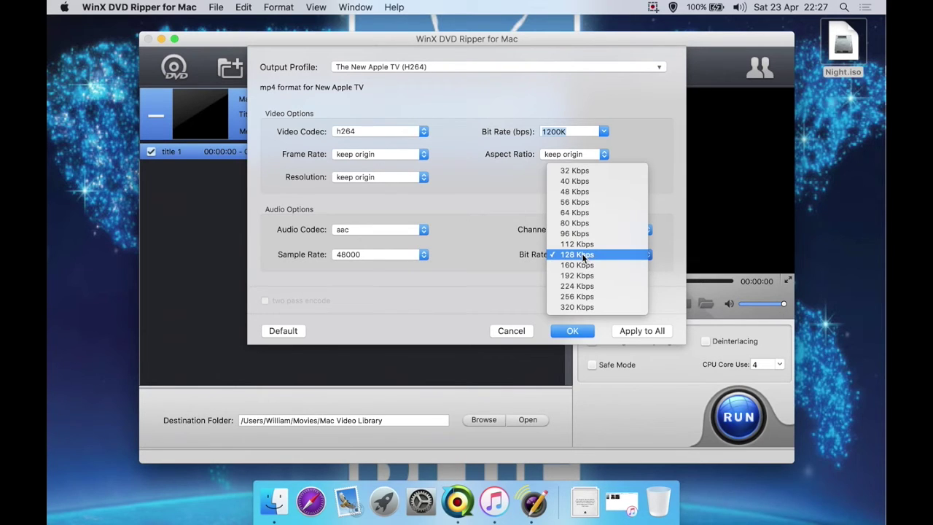
pyautogui.click(491, 285)
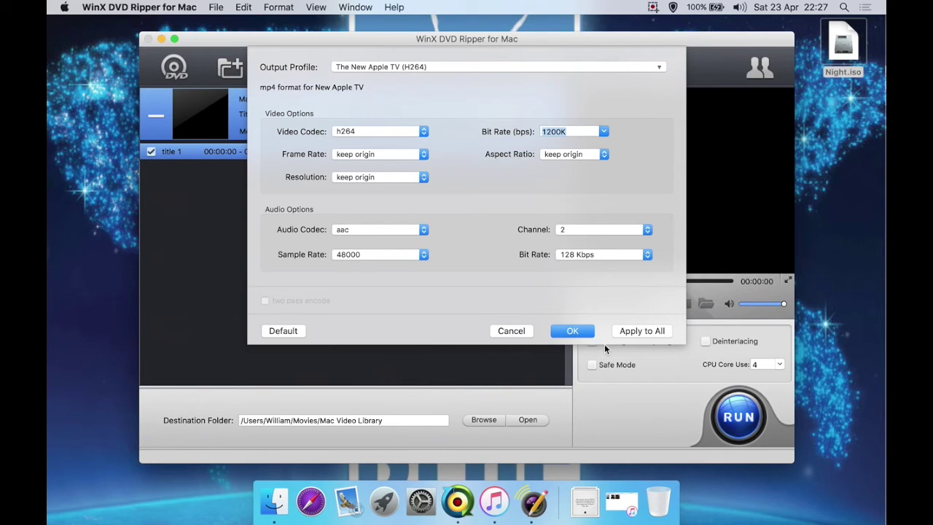
pyautogui.click(564, 332)
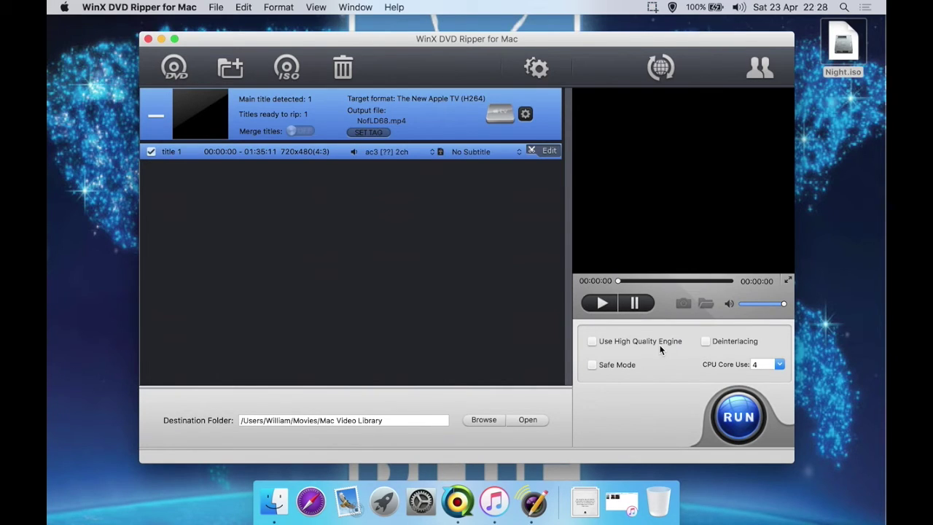
# - Enable the high quality engine and set the CPU core use to 4 for the conversion
pyautogui.click(660, 348)
pyautogui.click(779, 364)
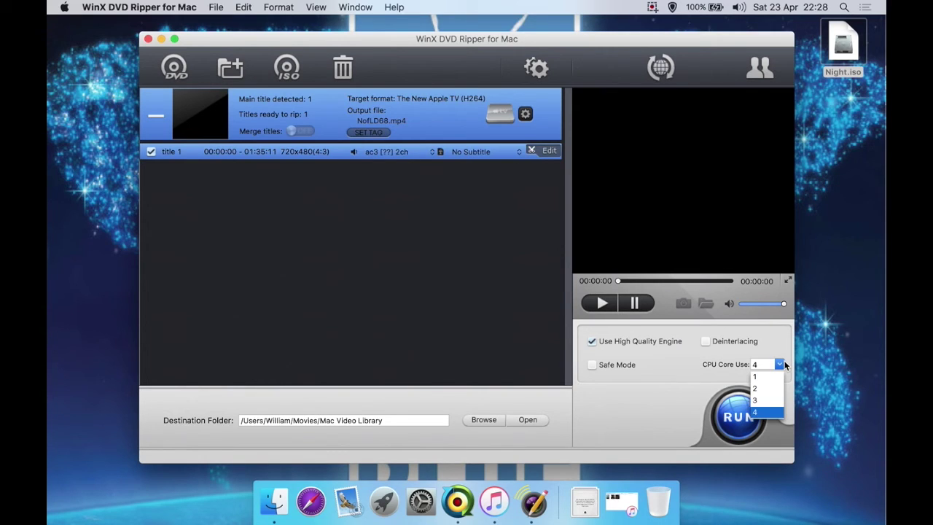
pyautogui.click(765, 413)
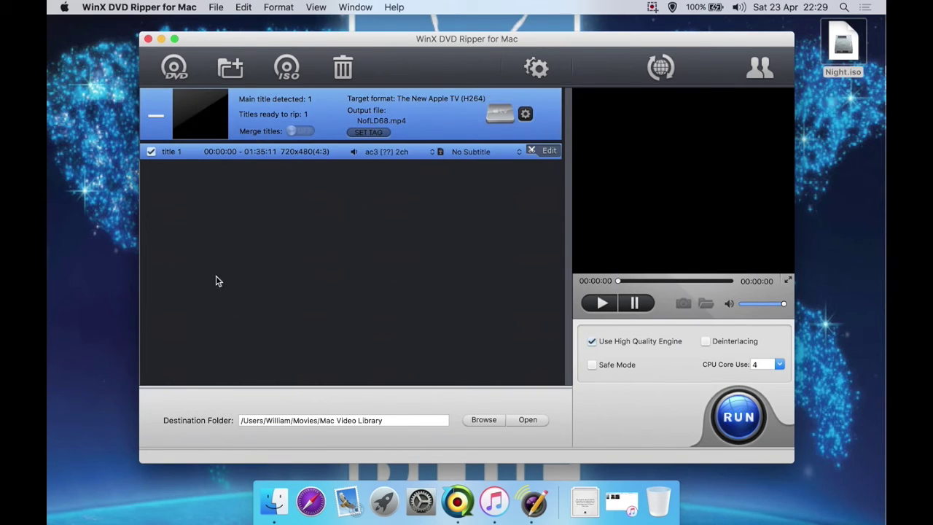
# - Check the subtitle options for title 1 without changing them, and toggle the title's selection off and on again
pyautogui.click(501, 150)
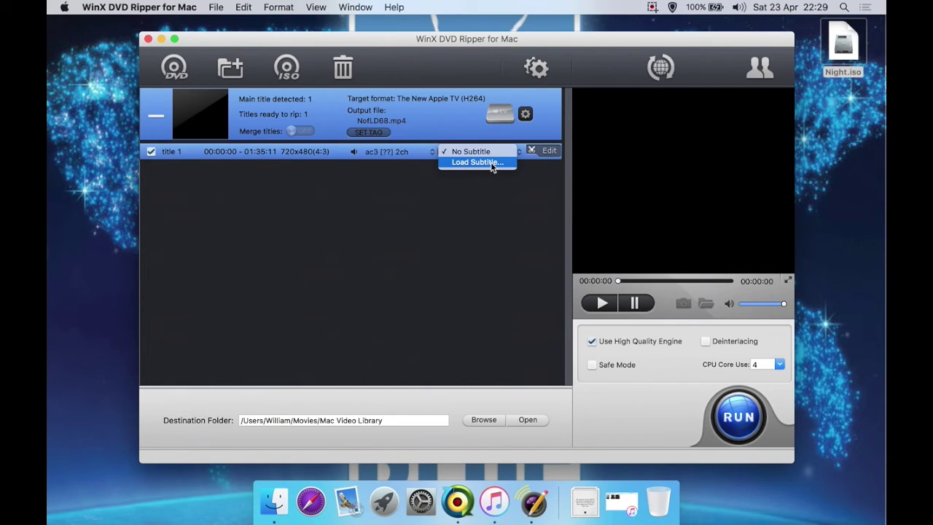
pyautogui.click(421, 183)
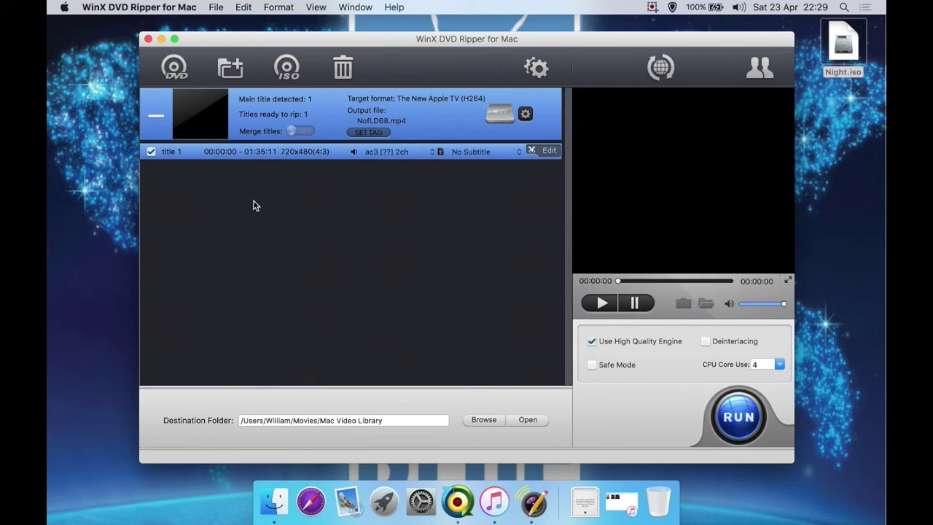
pyautogui.click(150, 150)
pyautogui.click(150, 151)
# - Look at the available interface languages without changing the default
pyautogui.click(393, 7)
pyautogui.moveTo(461, 76)
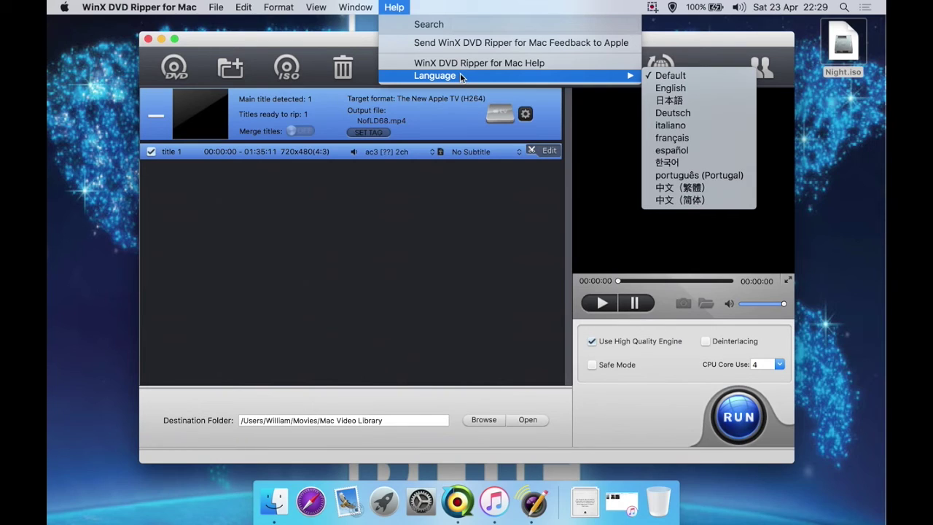
pyautogui.click(383, 249)
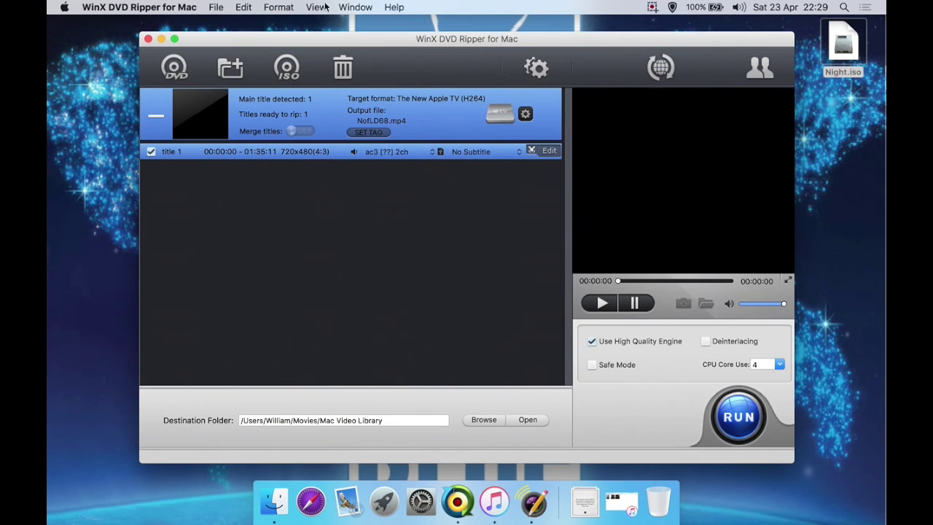
# - View the program's version information and close the window showing it
pyautogui.click(353, 8)
pyautogui.moveTo(243, 6)
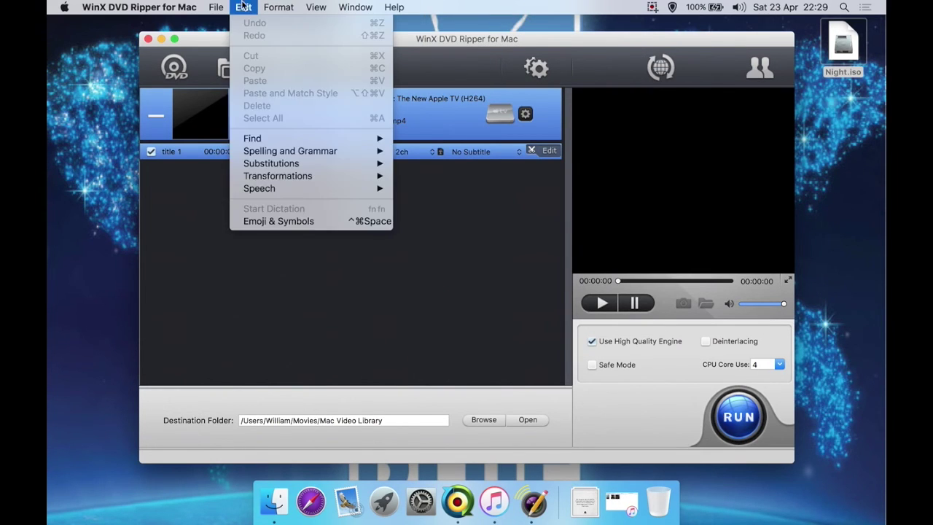
pyautogui.moveTo(171, 7)
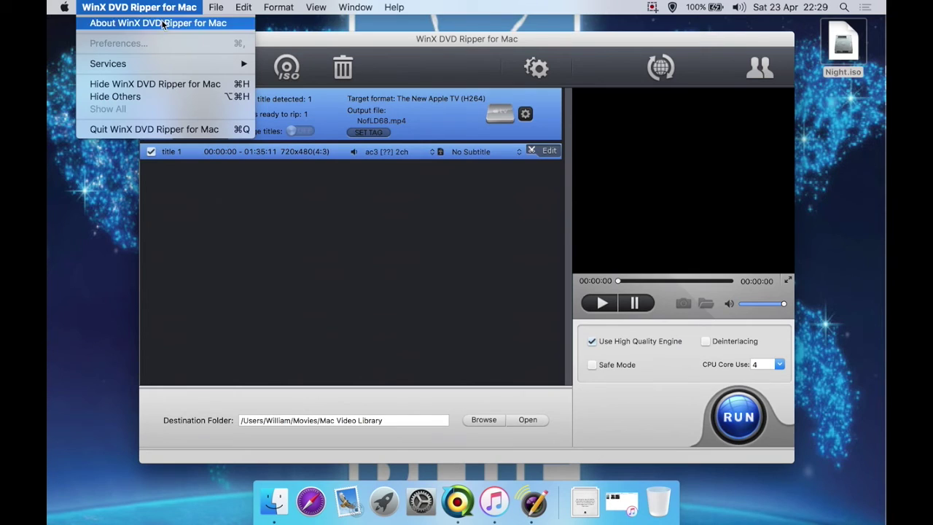
pyautogui.click(162, 24)
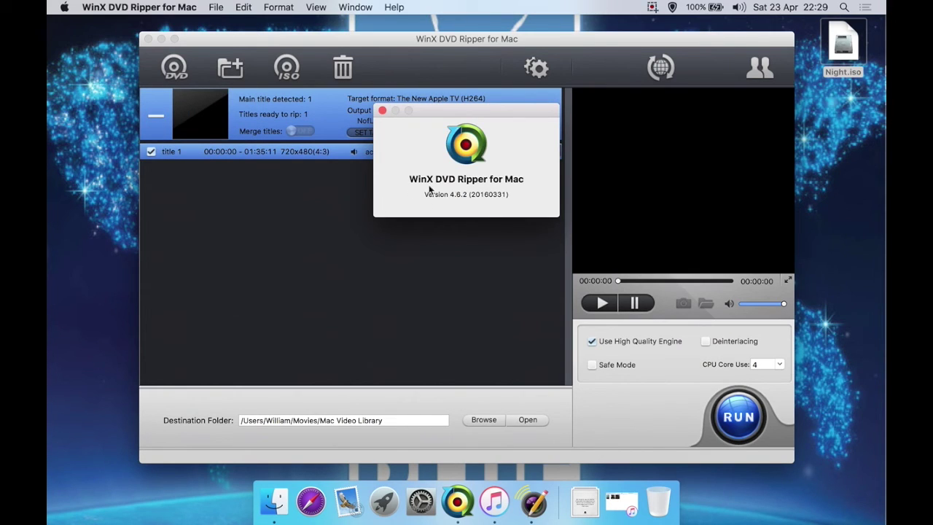
pyautogui.click(382, 110)
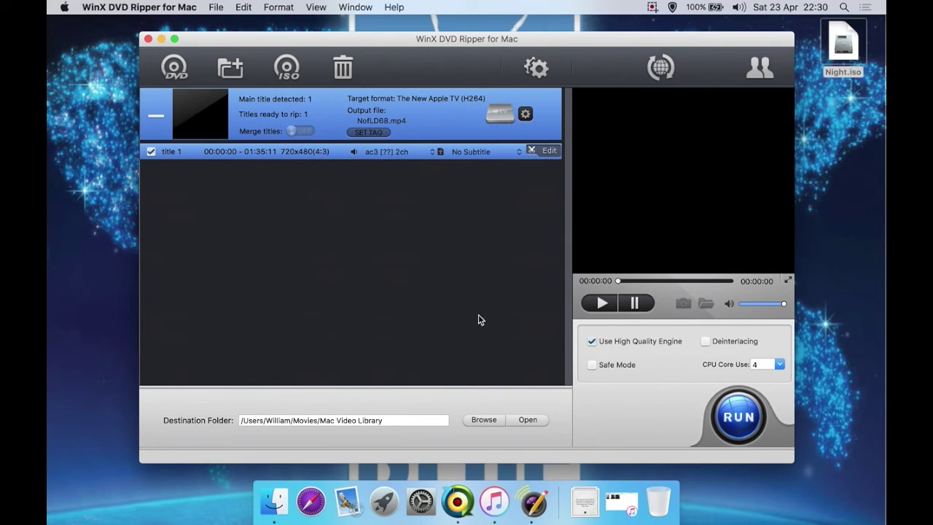
# - Start ripping title 1, stop the conversion partway, and return to the ripper after closing the output folder
pyautogui.click(722, 408)
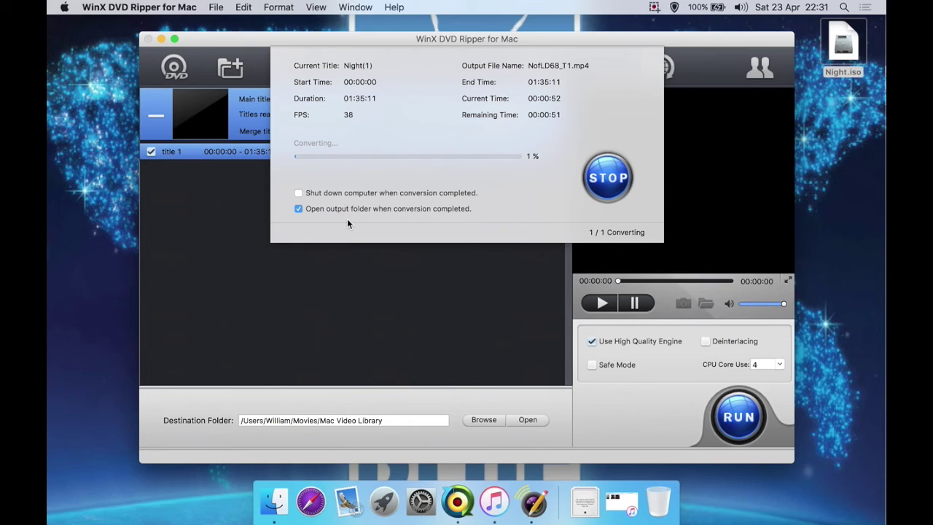
pyautogui.click(590, 171)
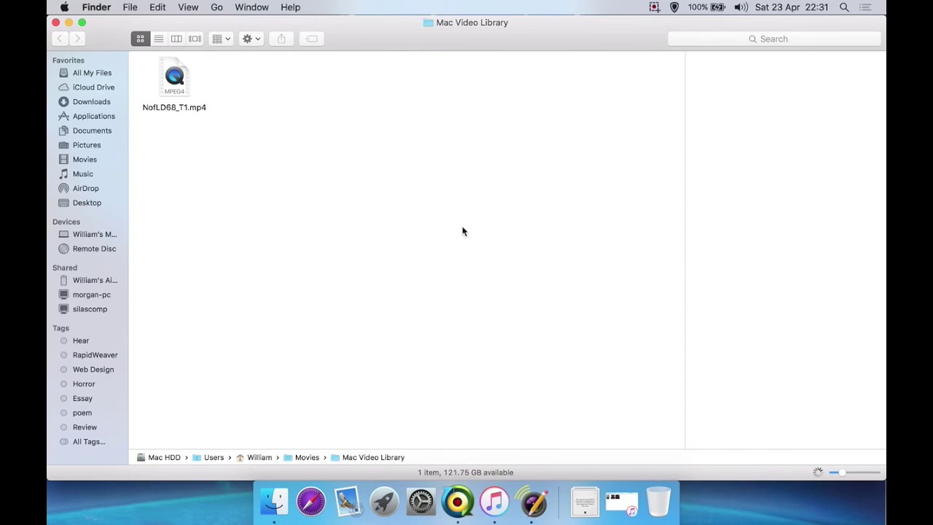
pyautogui.click(56, 23)
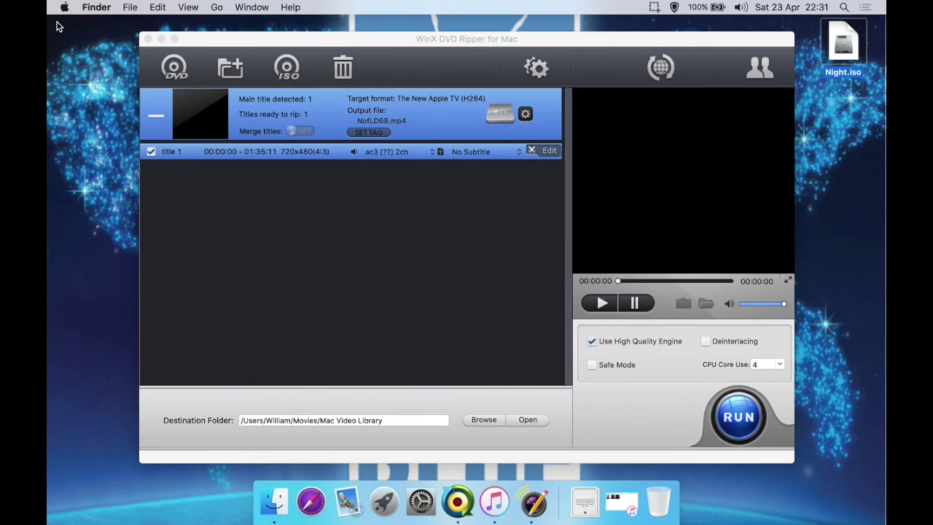
pyautogui.click(329, 217)
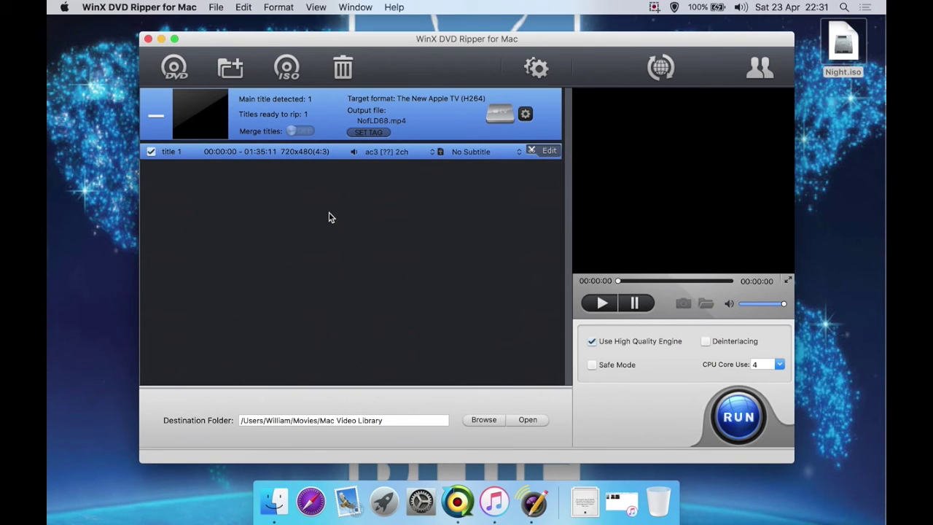